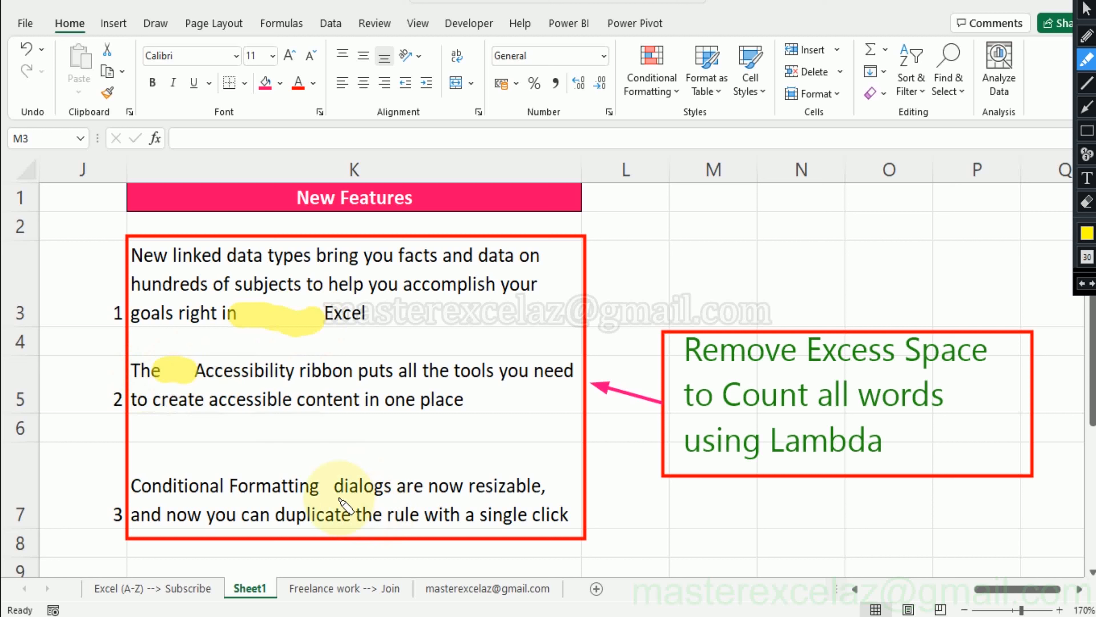
click(324, 489)
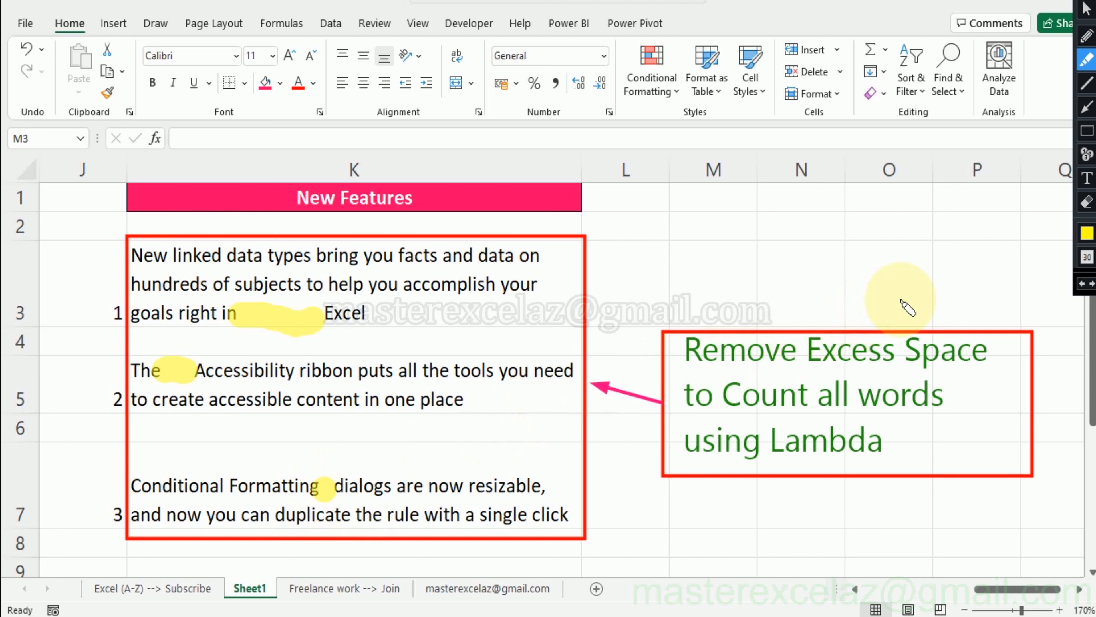
click(1093, 103)
drag(772, 440, 880, 442)
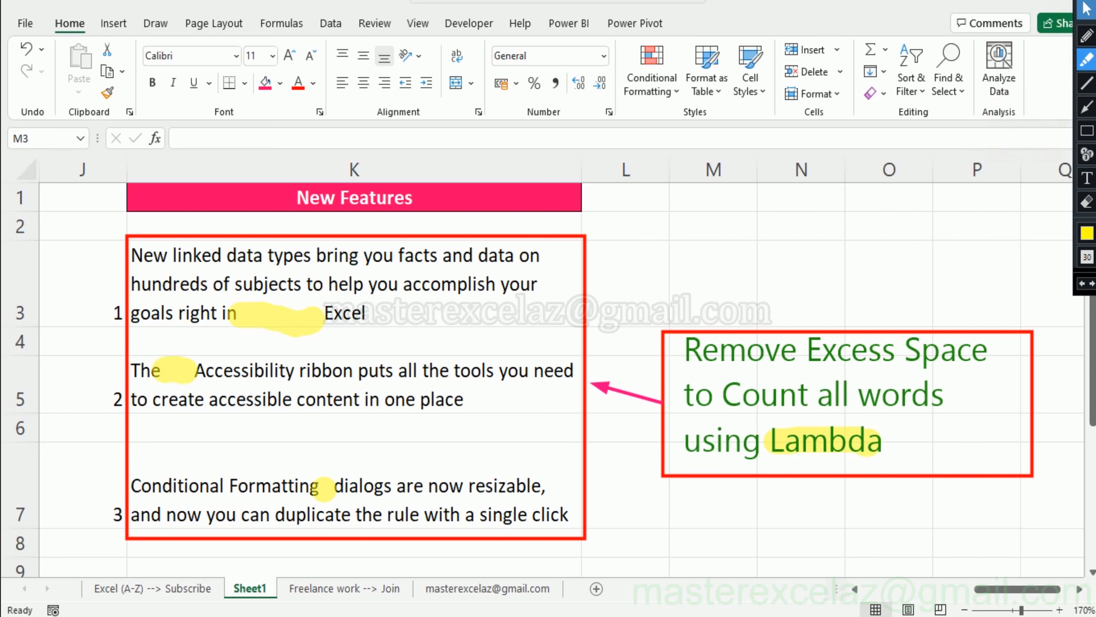
key(Escape)
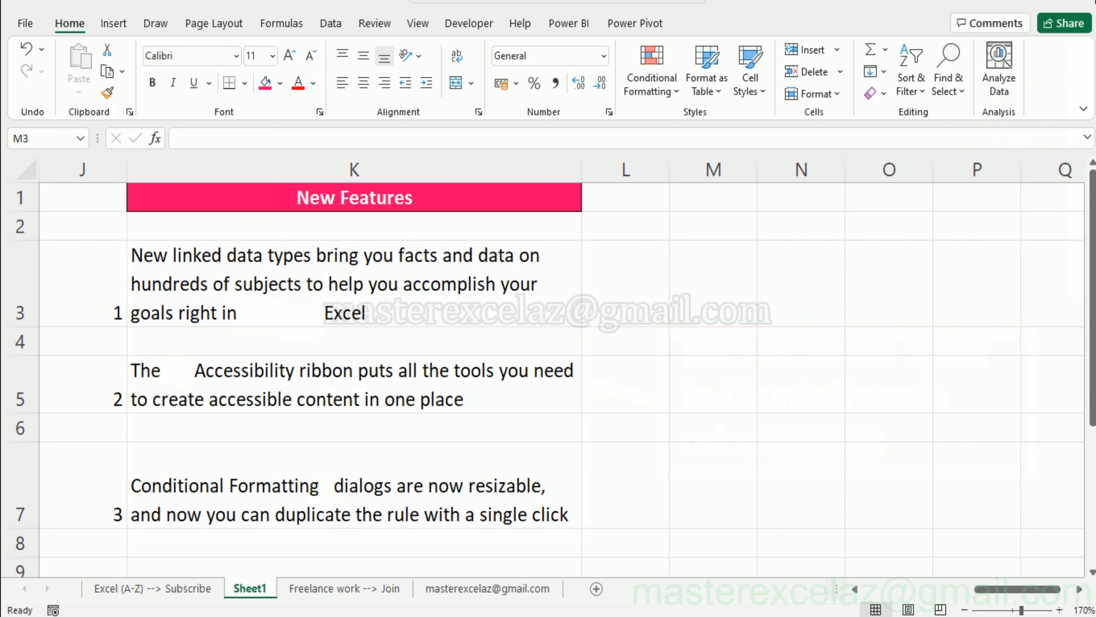
- Enter the formula =LEN(TRIM(K3)) in cell M3 to count the characters of the trimmed text
click(715, 293)
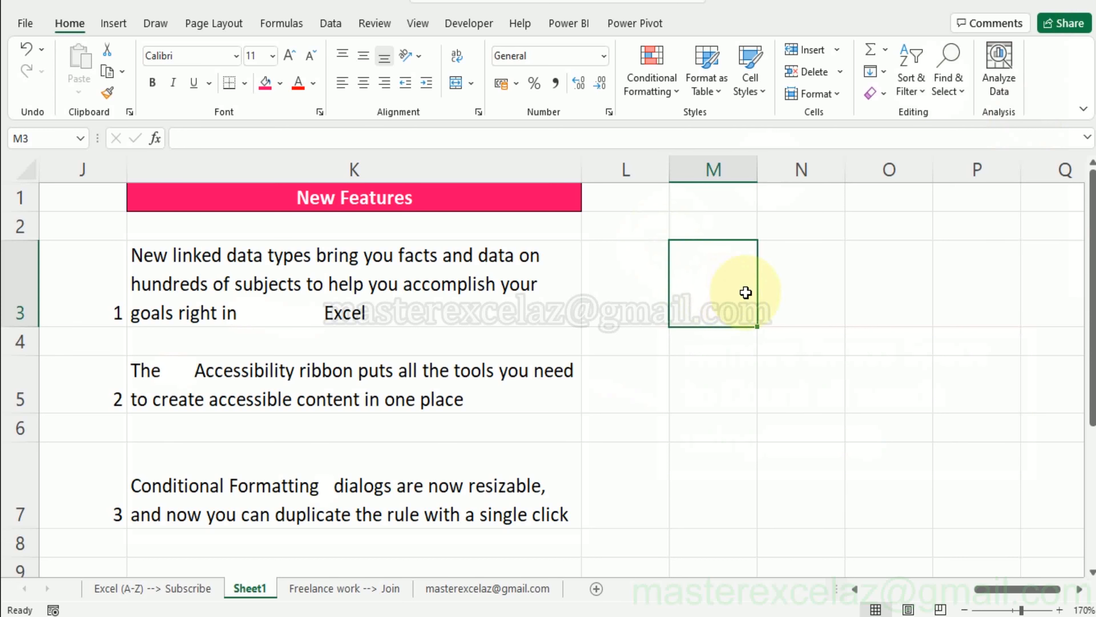
text(=)
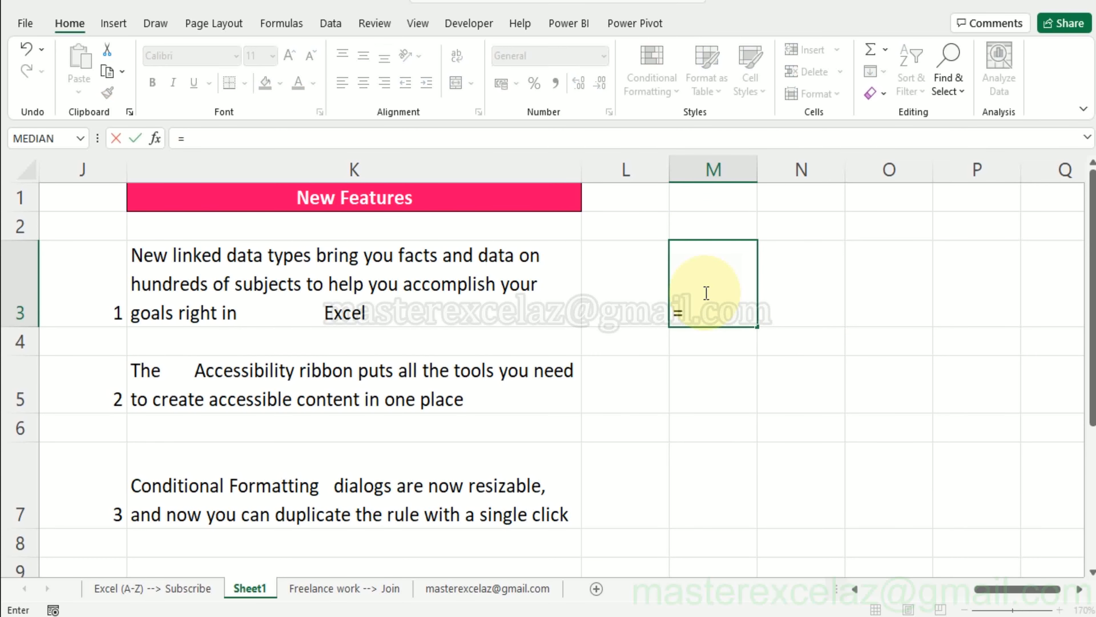
text(len)
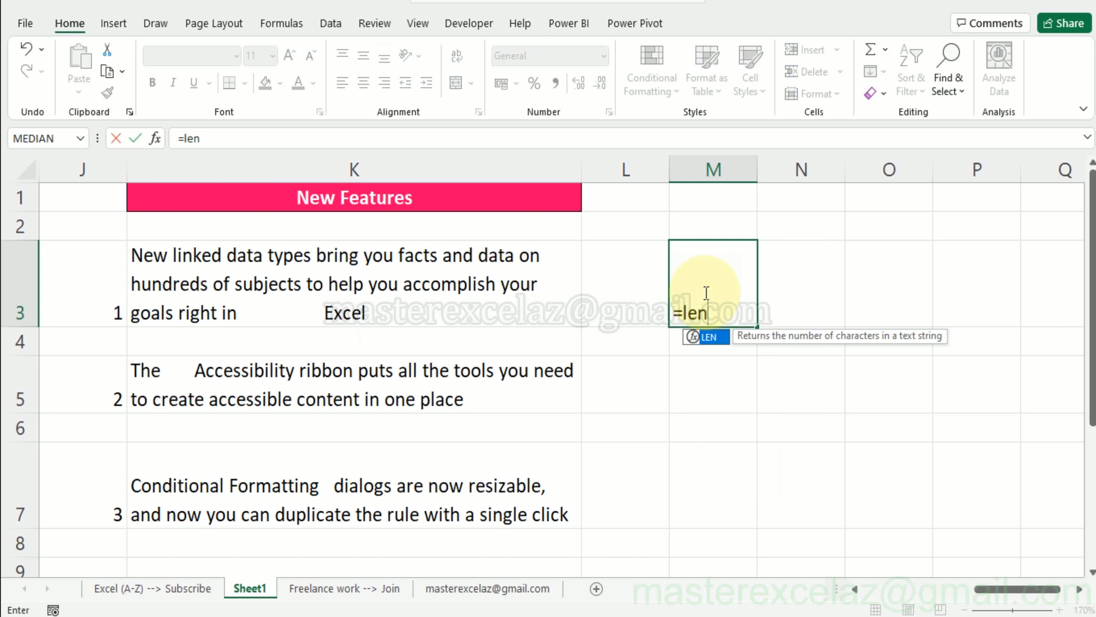
text(()
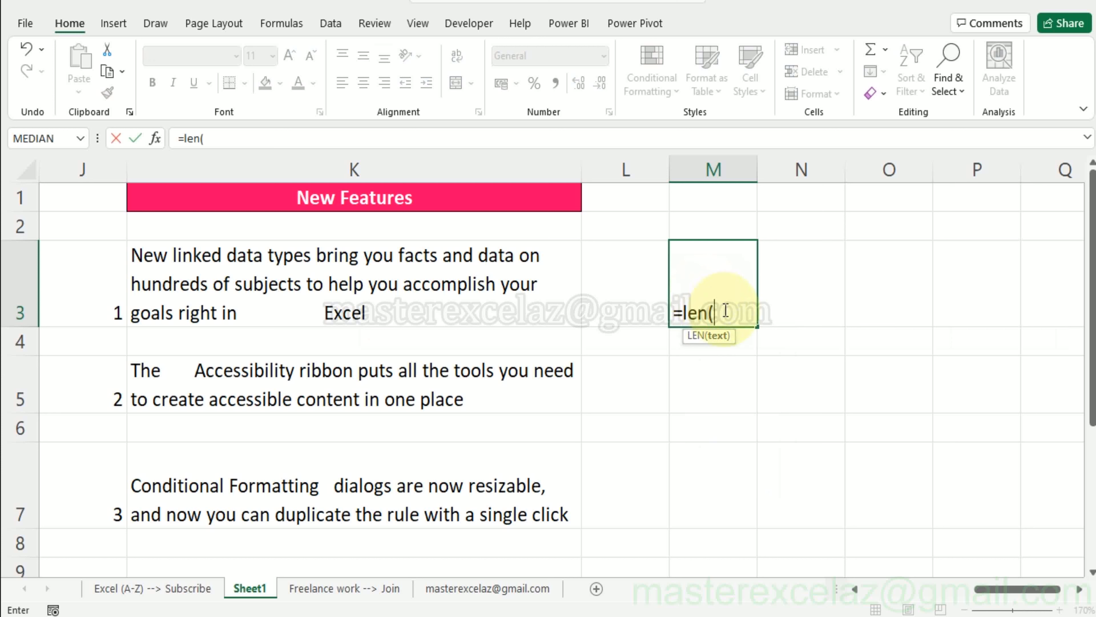
text(tr)
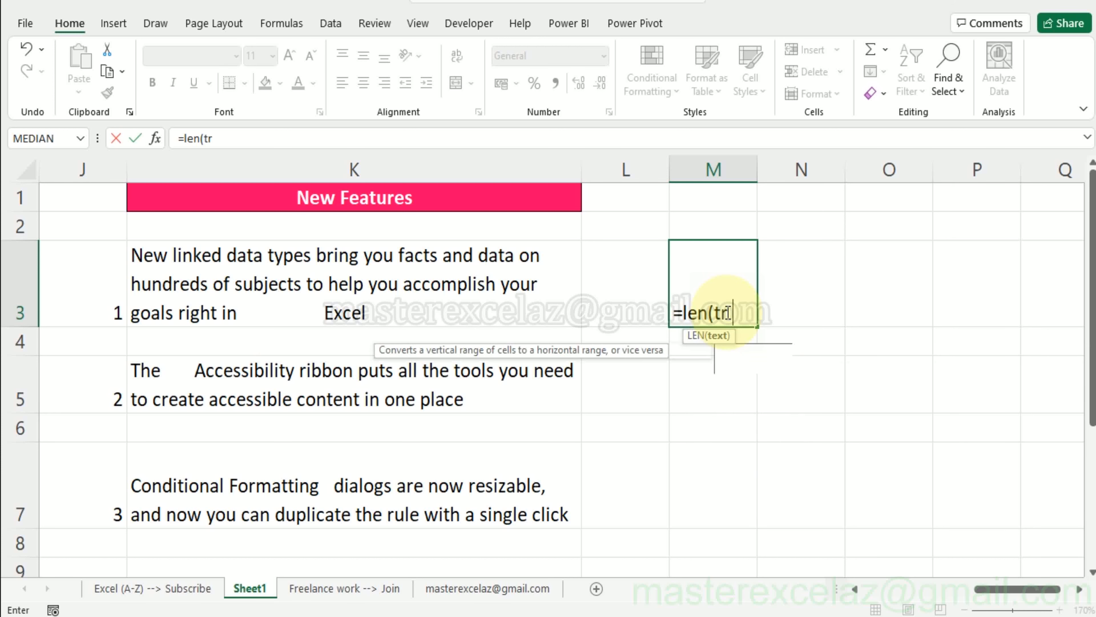
text(im()
click(539, 281)
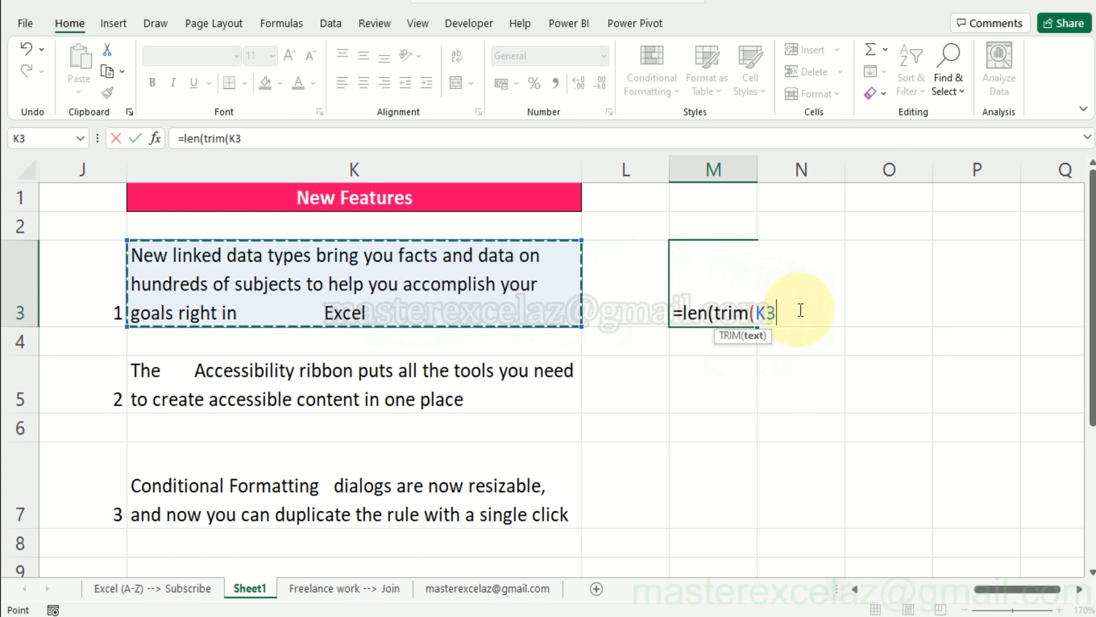
text())
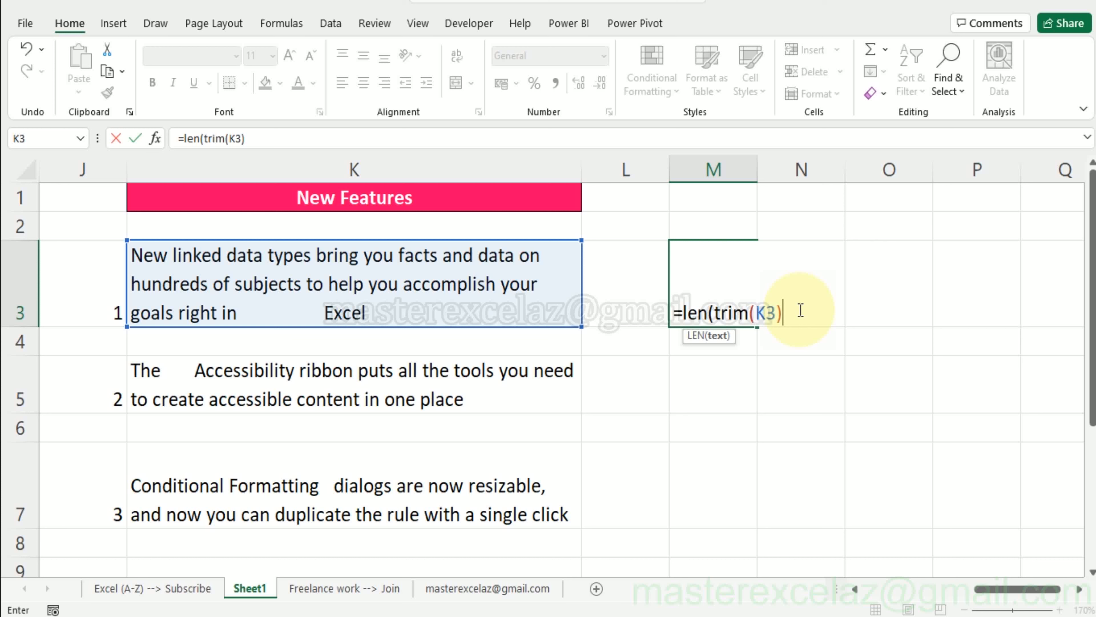
text())
key(Return)
- Extend the M3 formula by subtracting LEN of a SUBSTITUTE function that takes K3 as its text argument
key(Up)
key(F2)
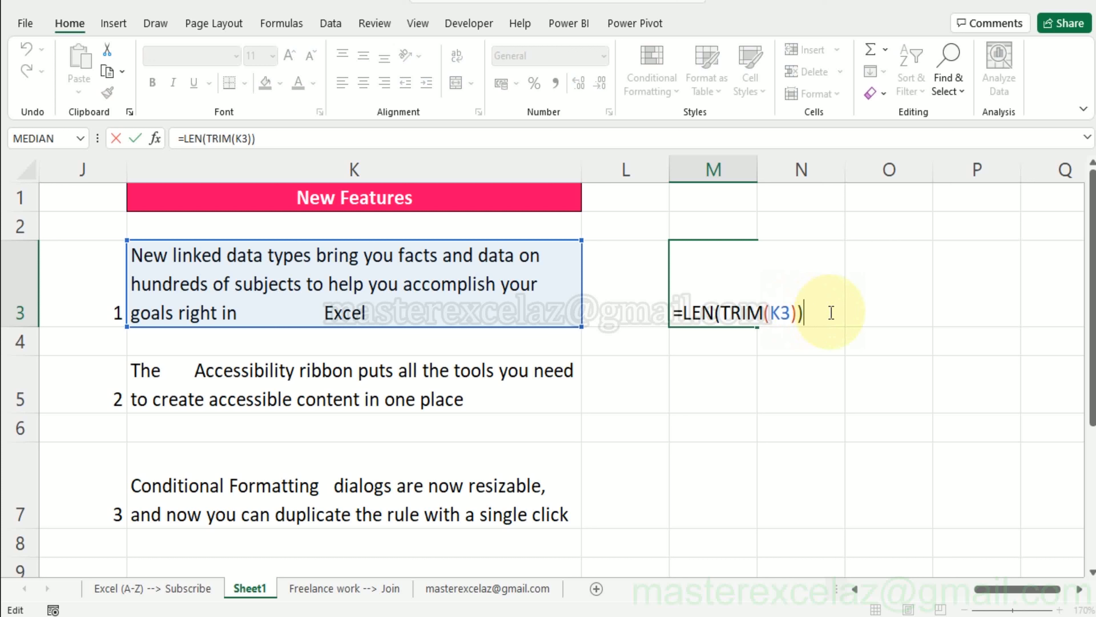
text(-len)
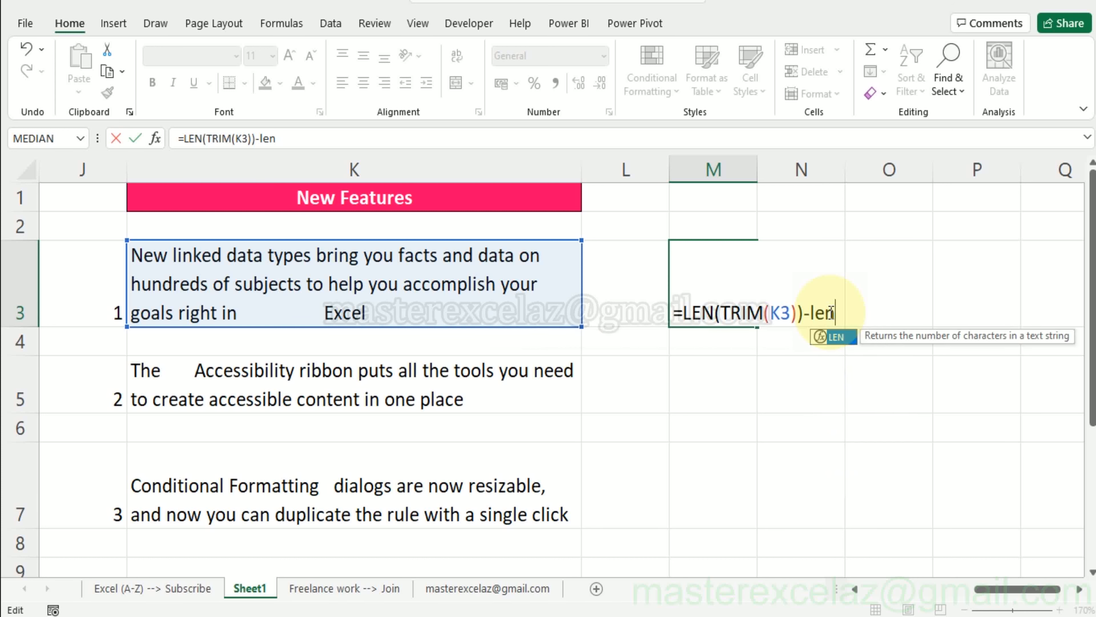
text((sub)
click(902, 353)
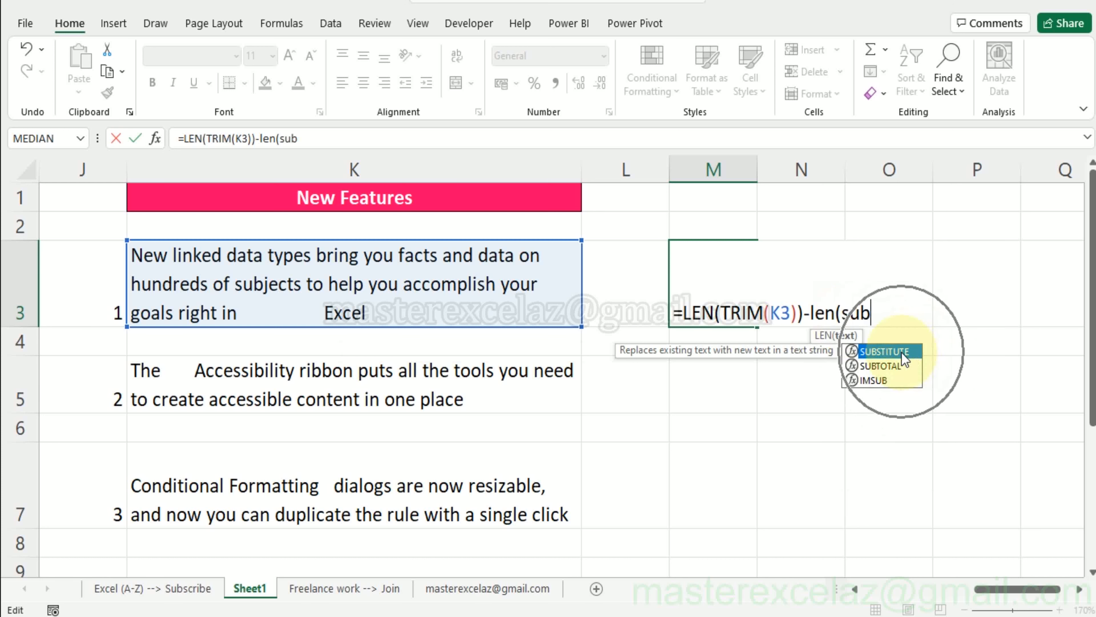
double_click(901, 352)
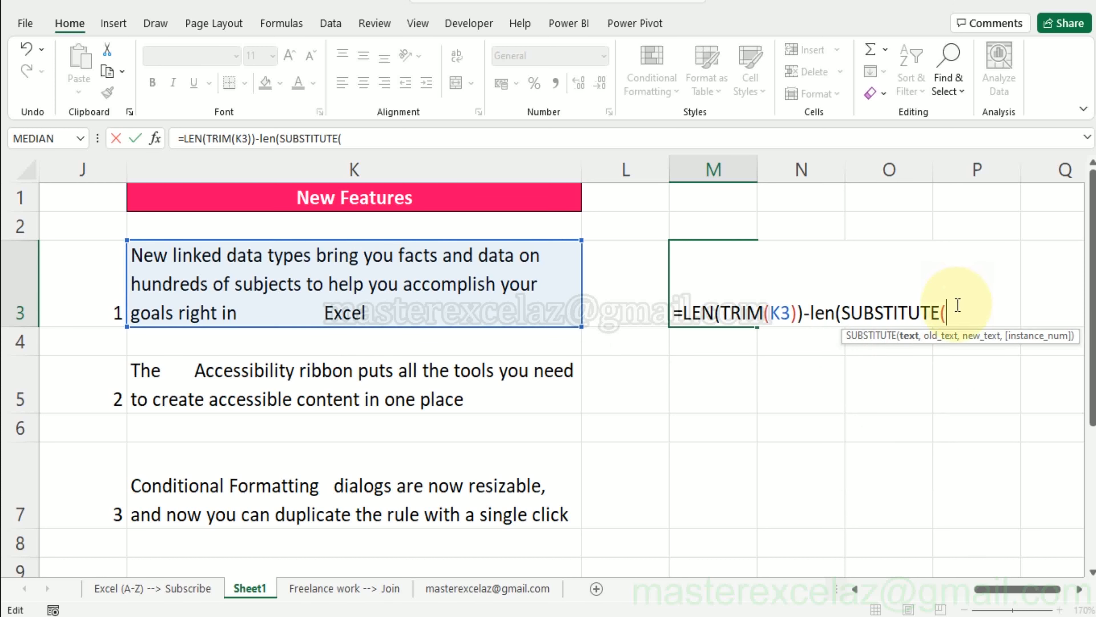
click(910, 337)
click(354, 283)
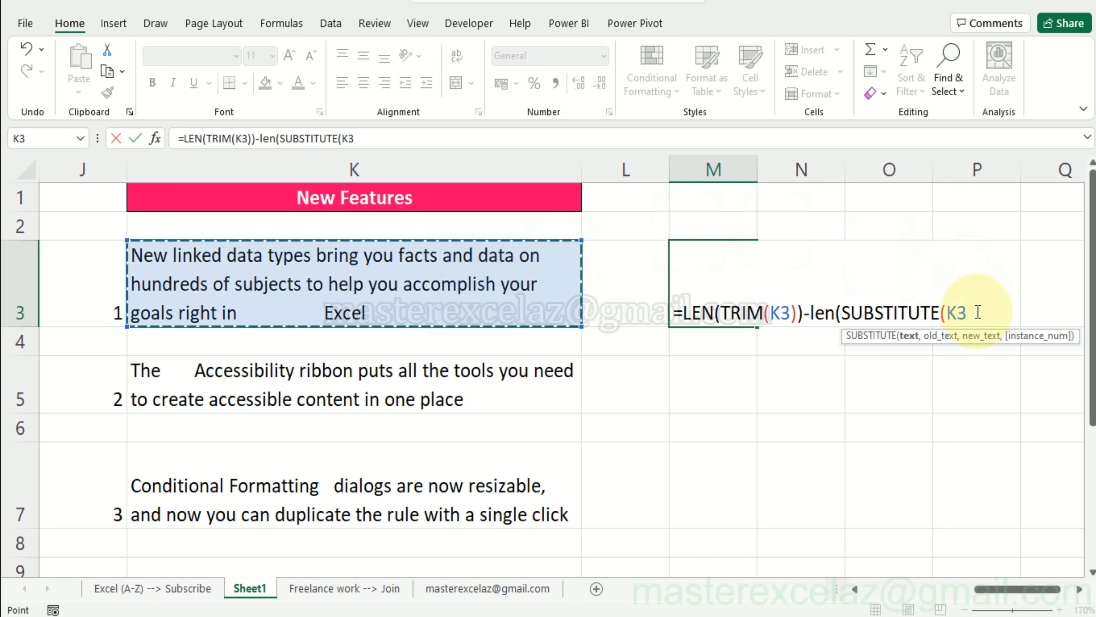
- Complete SUBSTITUTE with " " as old text and "" as new text, close both functions and add +1
text(,)
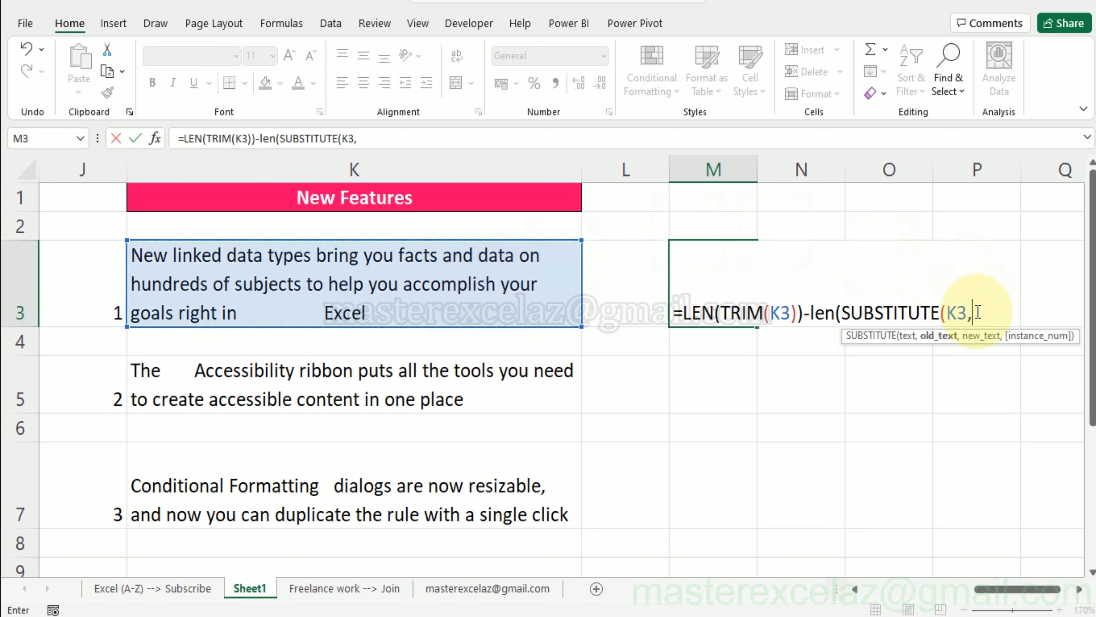
text(" ",)
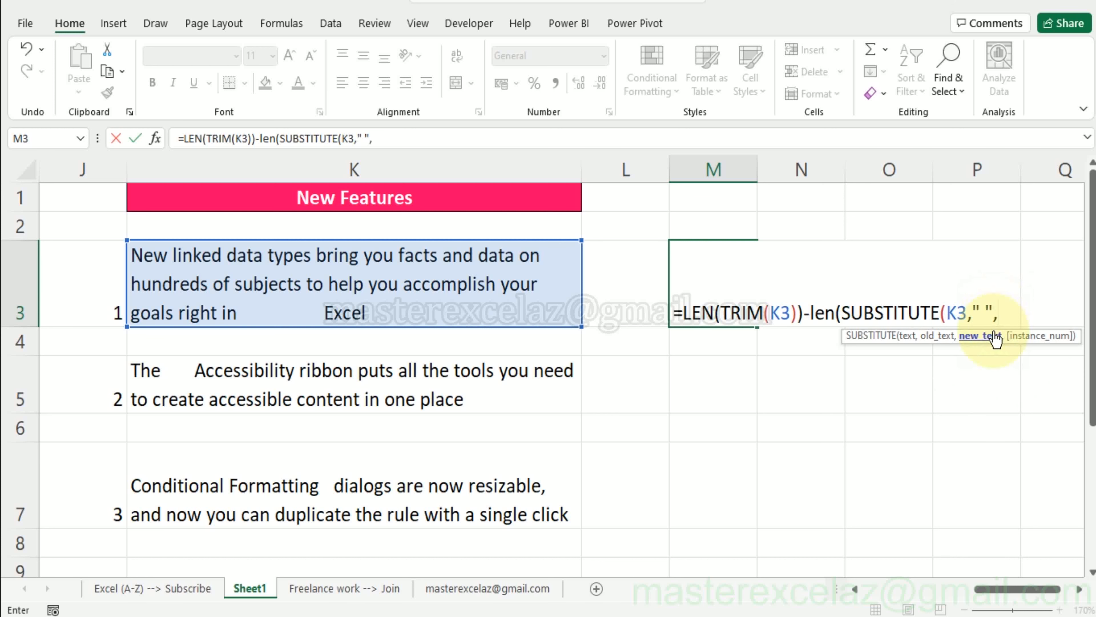
text("")
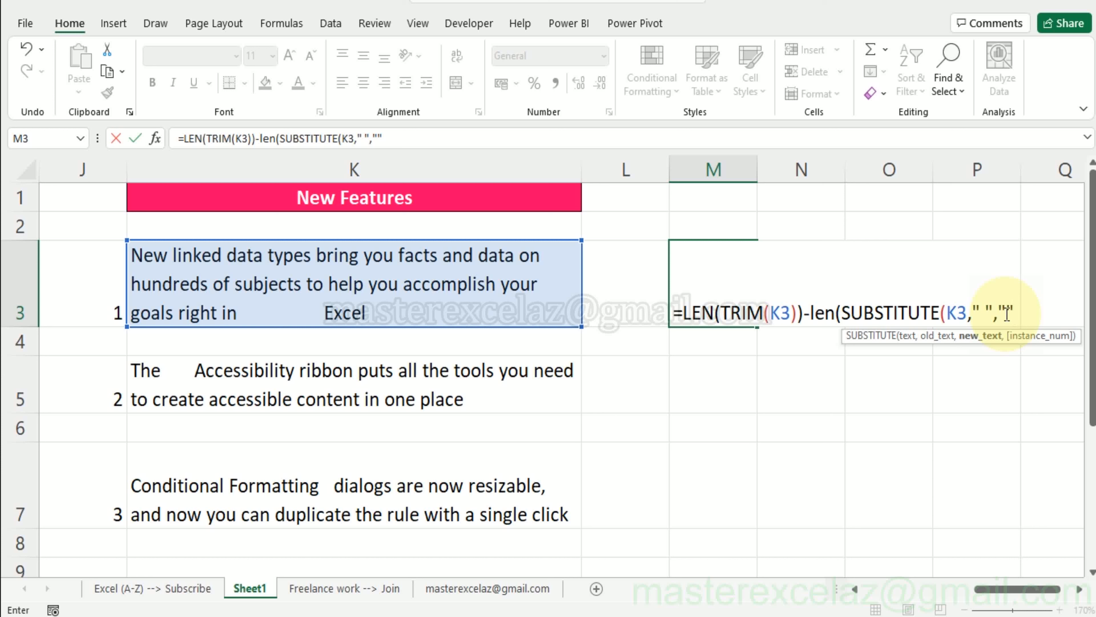
text())
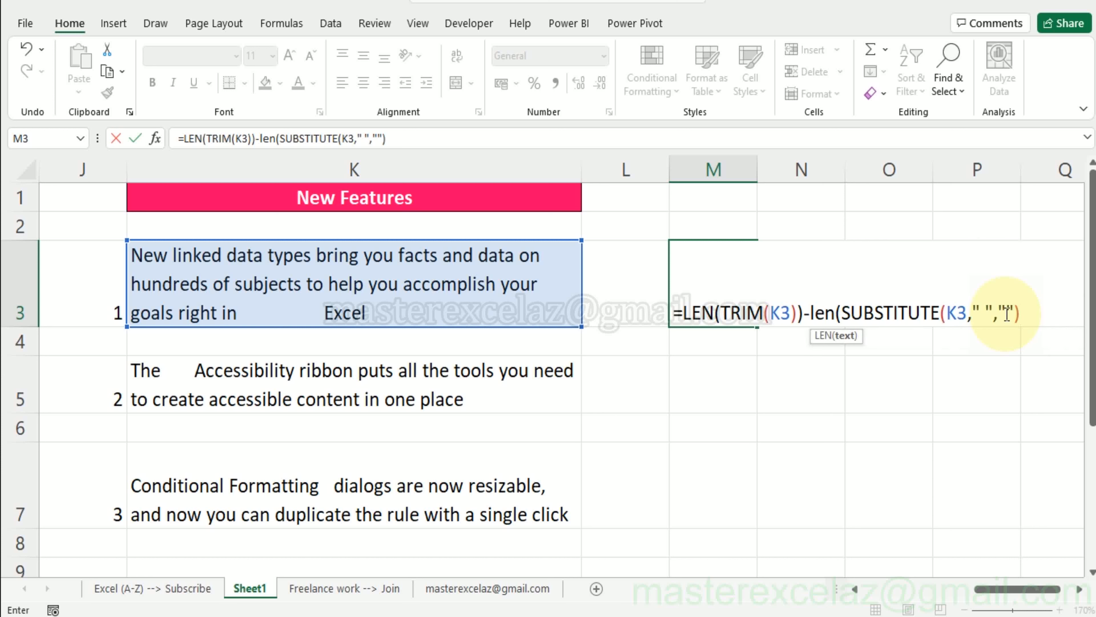
text()+)
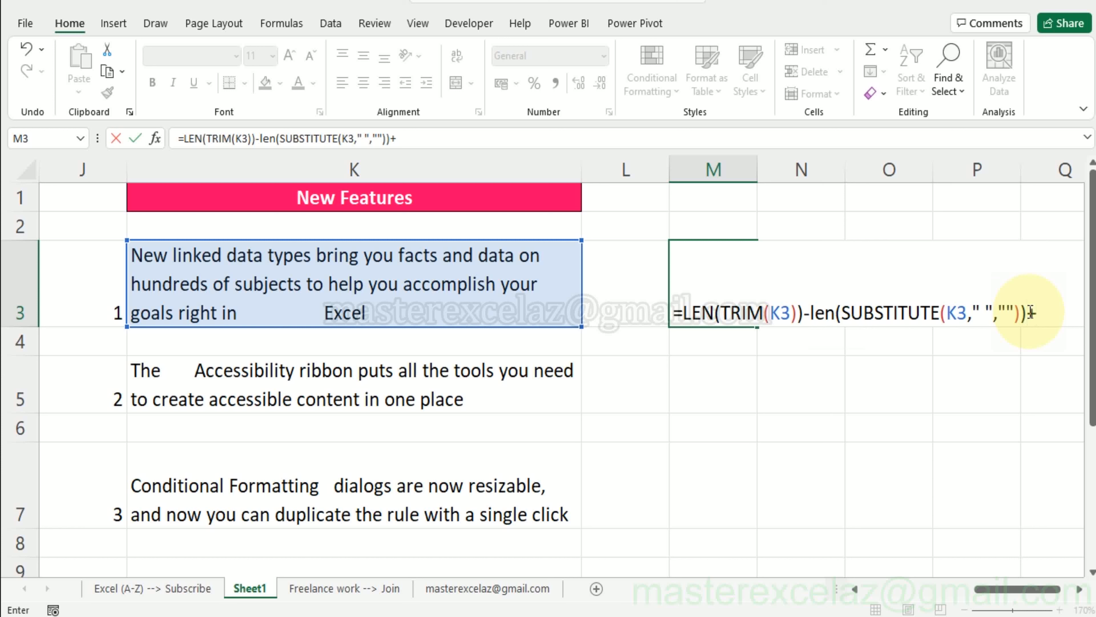
text(1)
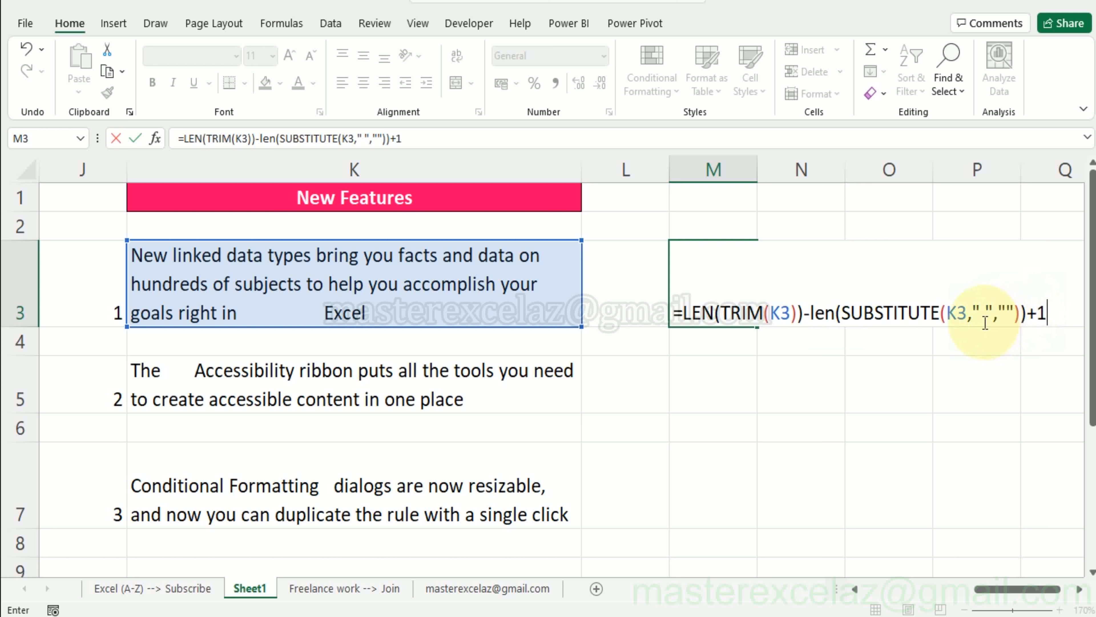
- Wrap the K3 reference inside SUBSTITUTE in TRIM and commit the M3 formula
click(948, 313)
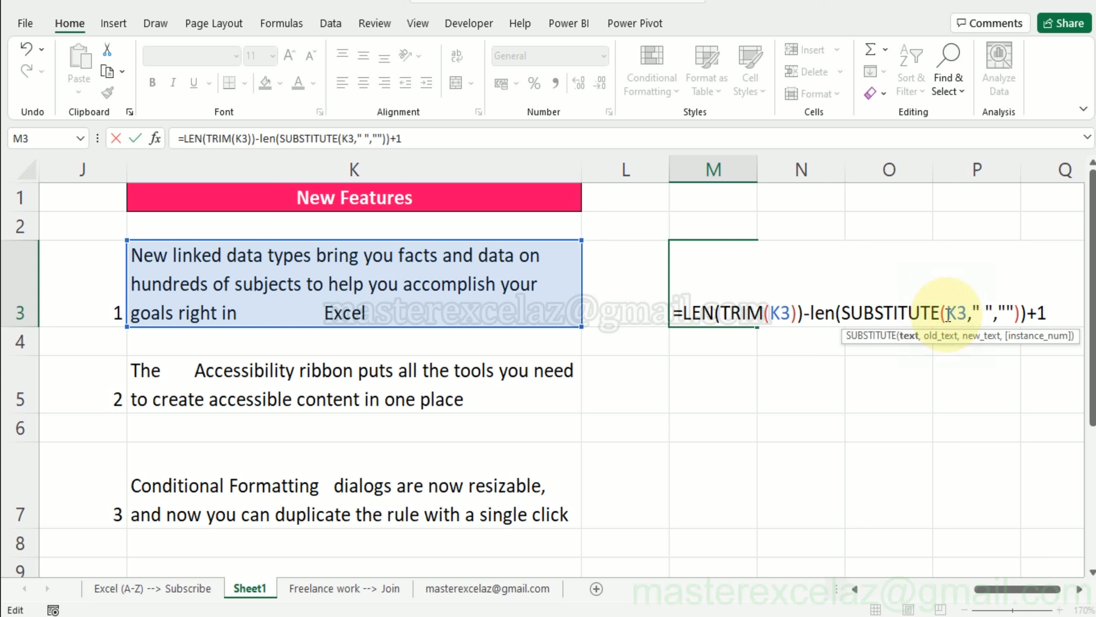
text(trim()
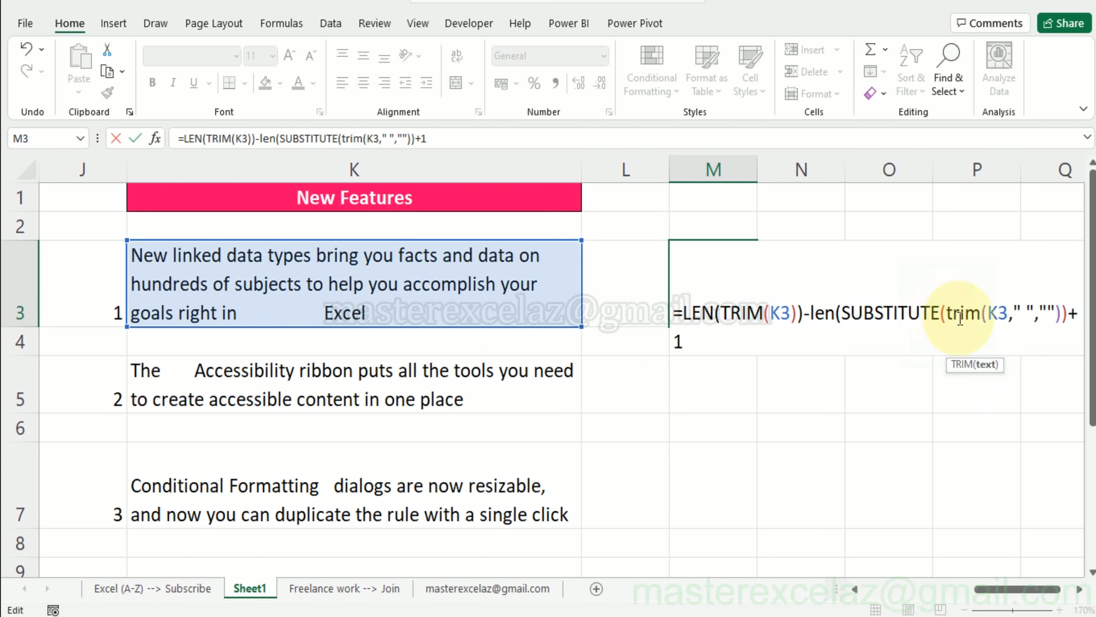
click(1007, 315)
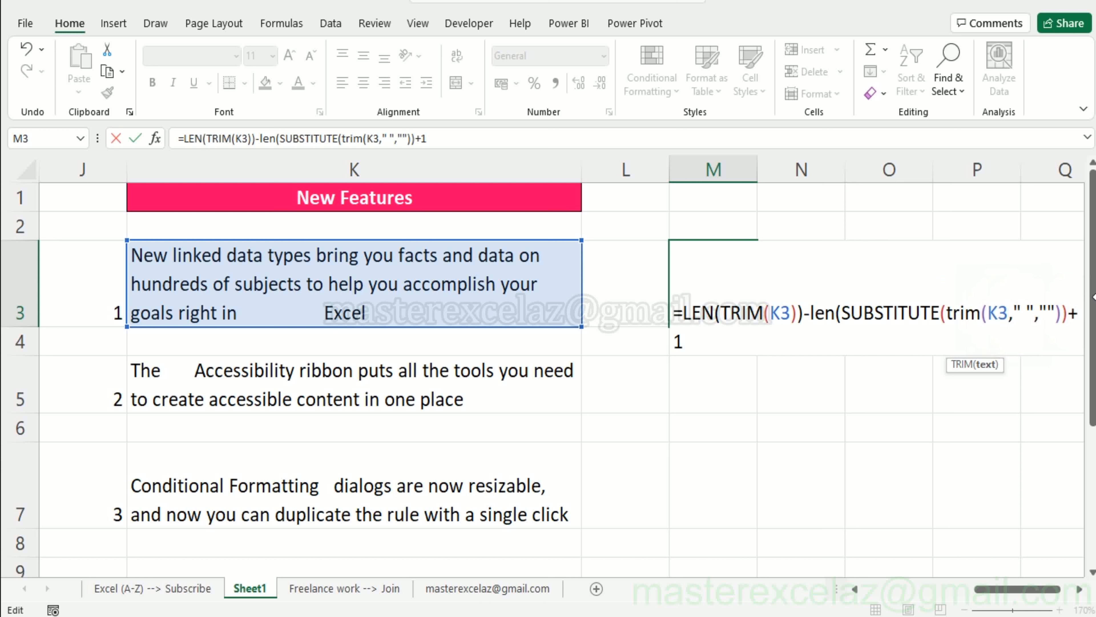
text())
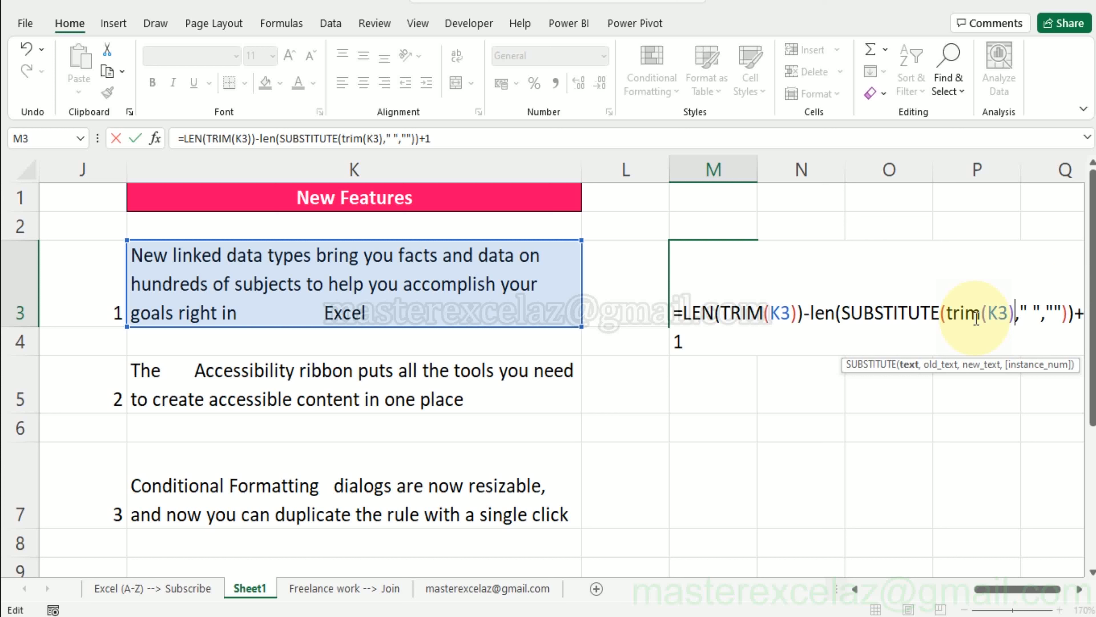
key(Return)
key(Up)
key(F2)
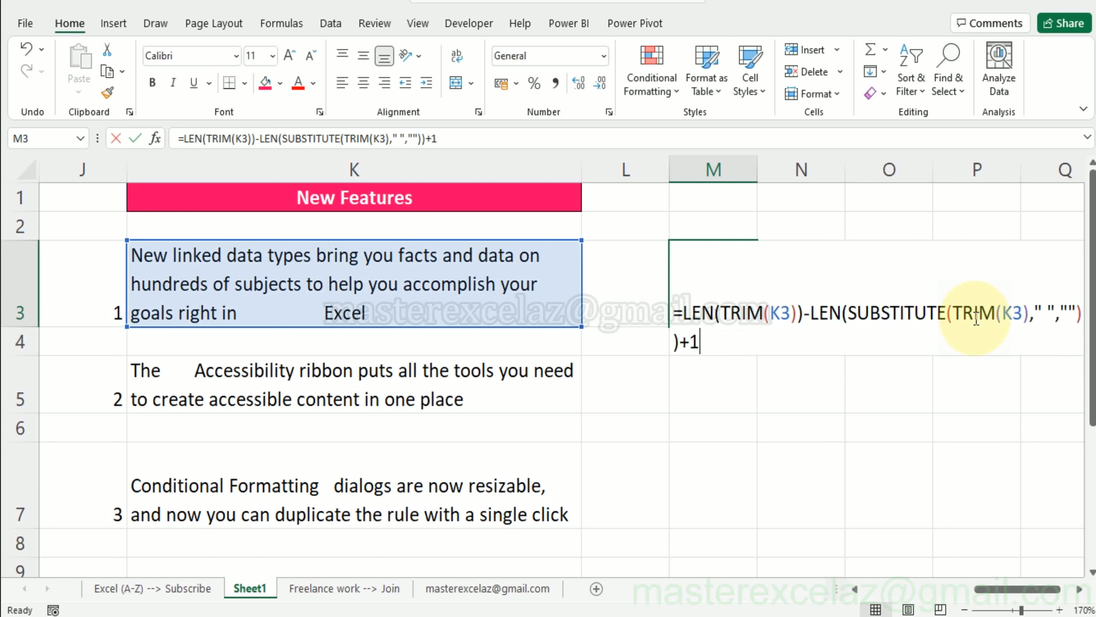
key(Escape)
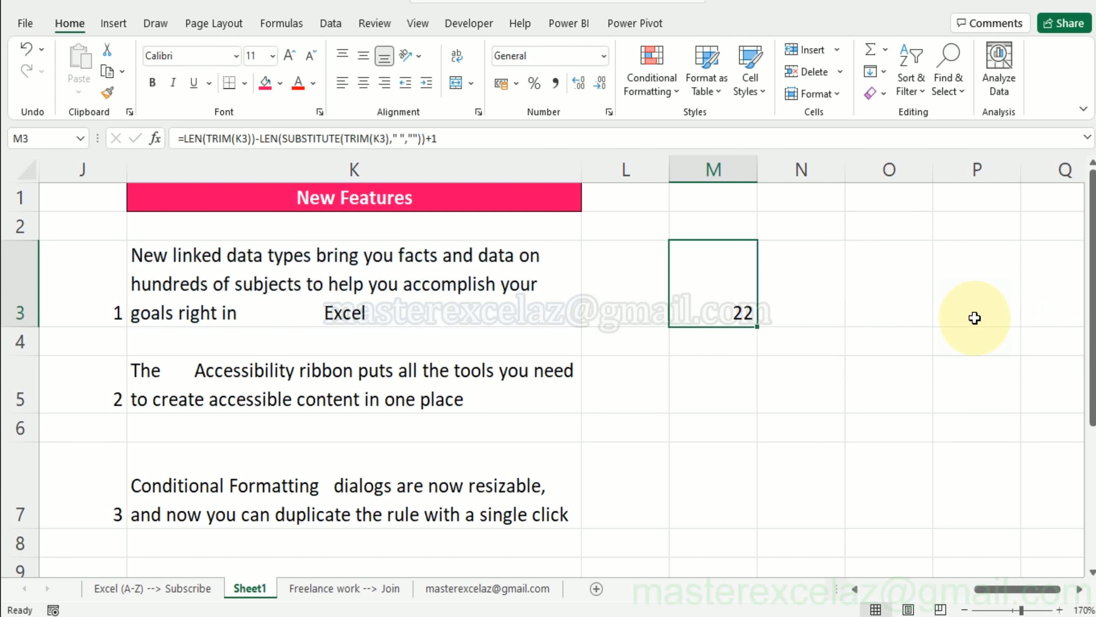
- Copy the word-count formula from M3 to M5 as a test, inspect it and clear M5
key(ctrl+c)
key(Down)
key(Down)
key(Return)
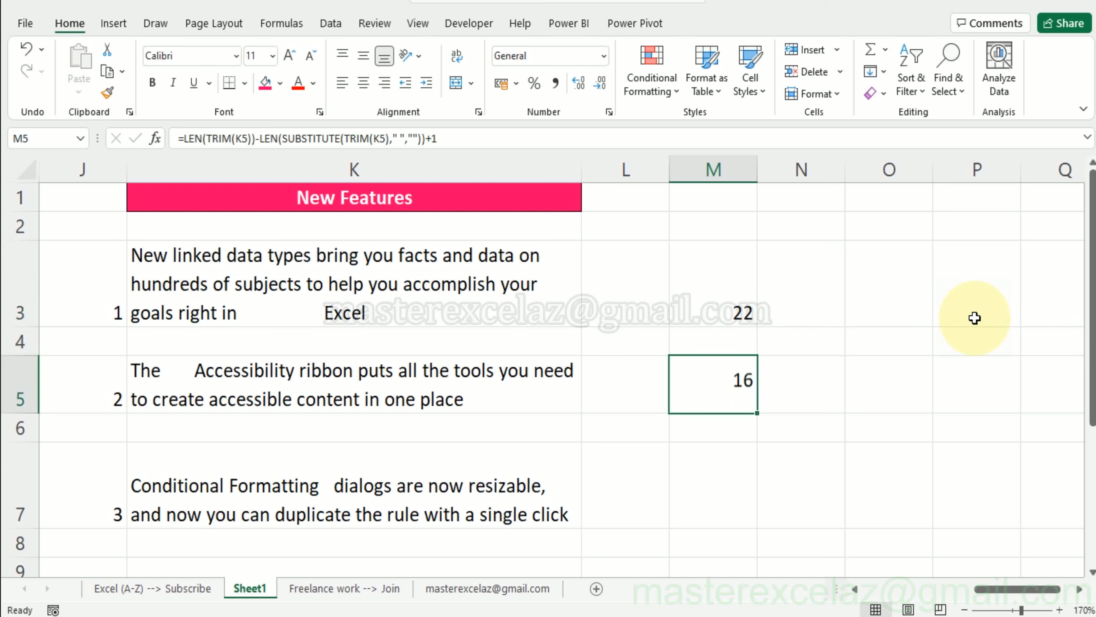
key(F2)
key(Escape)
key(Delete)
- Insert LAMBDA( with the parameter Select and a comma before the existing calculation in the M3 formula
key(Up)
key(Up)
key(F2)
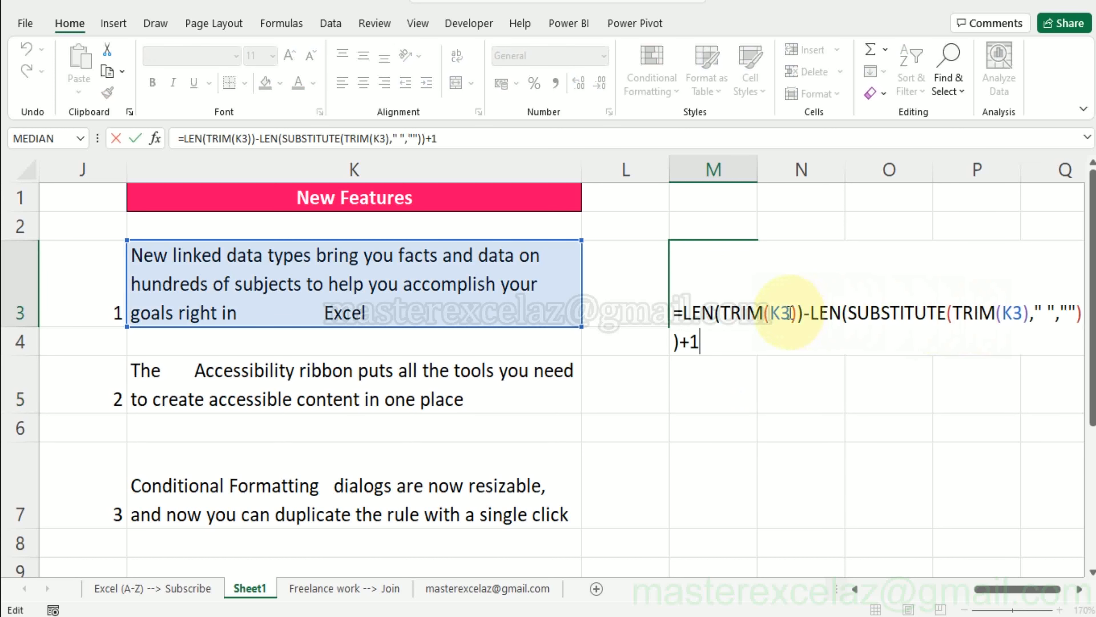
click(683, 313)
text(lambda()
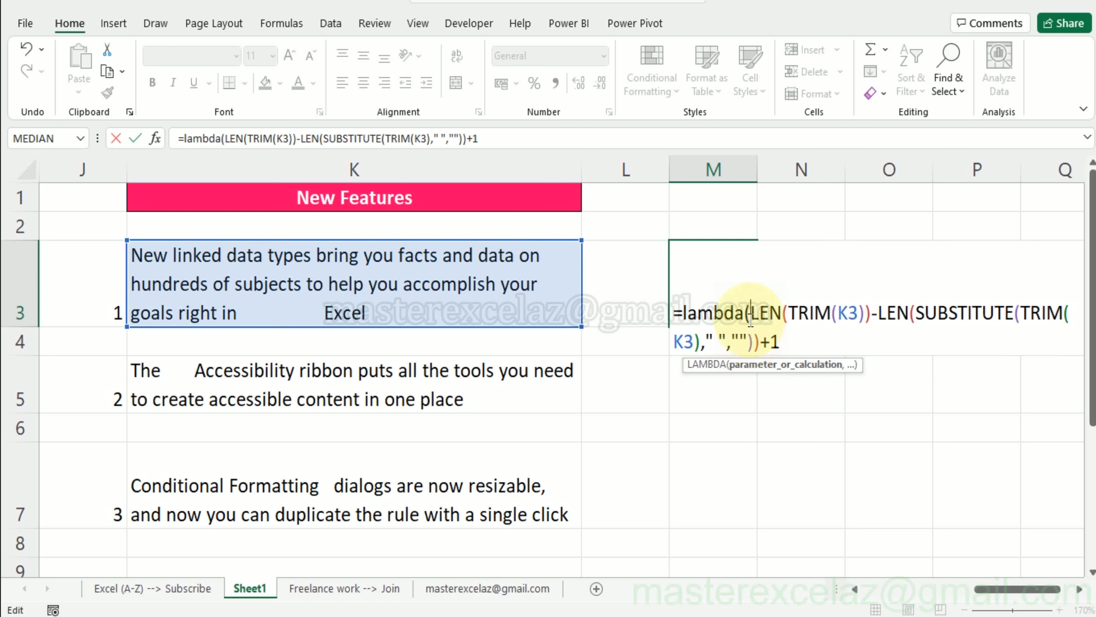
text(Sel)
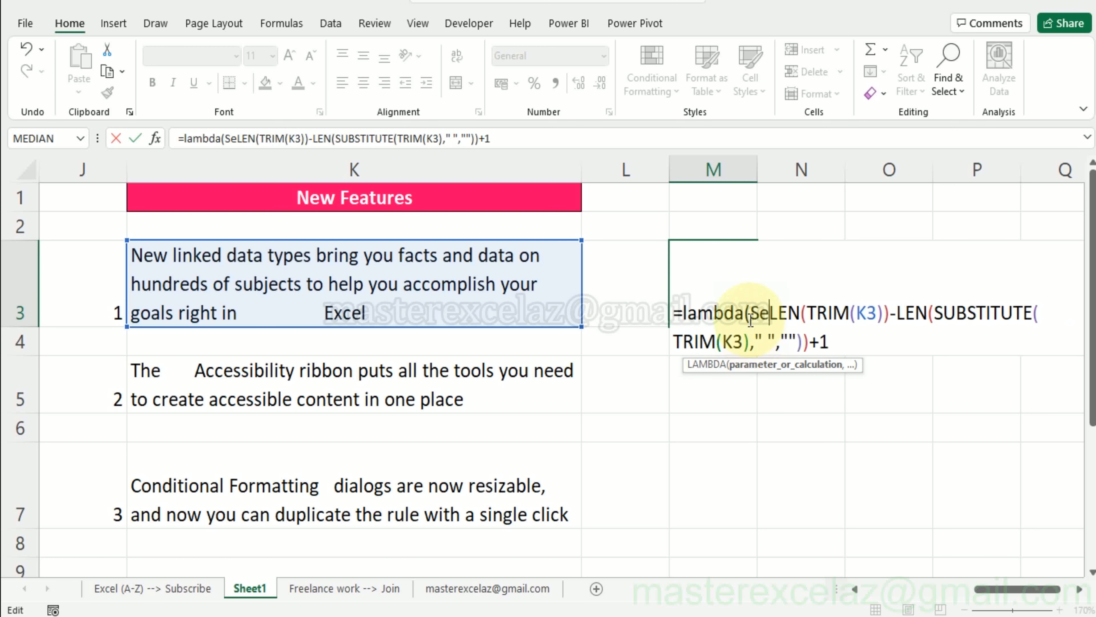
text(ect)
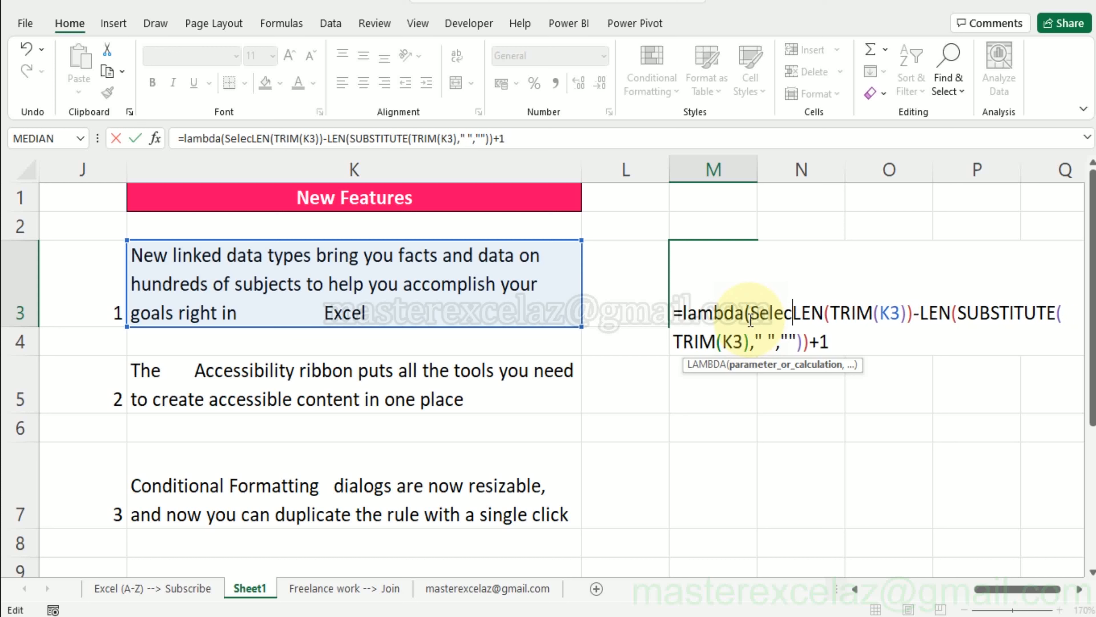
text(,)
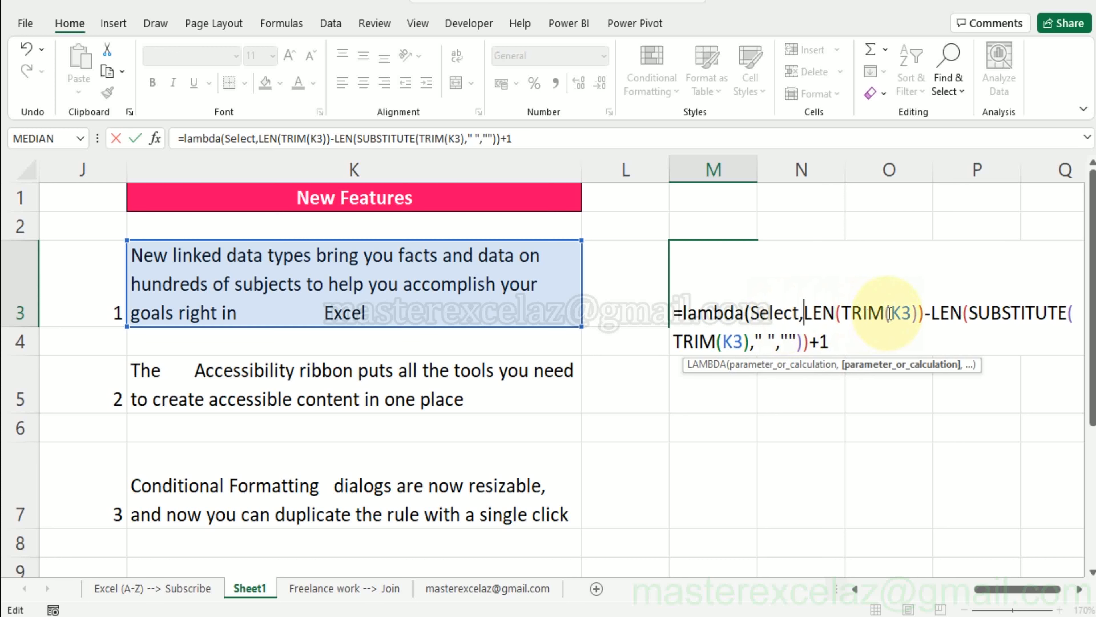
- Replace both K3 references in the M3 formula with Select, close the LAMBDA parenthesis and commit the formula
drag(891, 314, 912, 314)
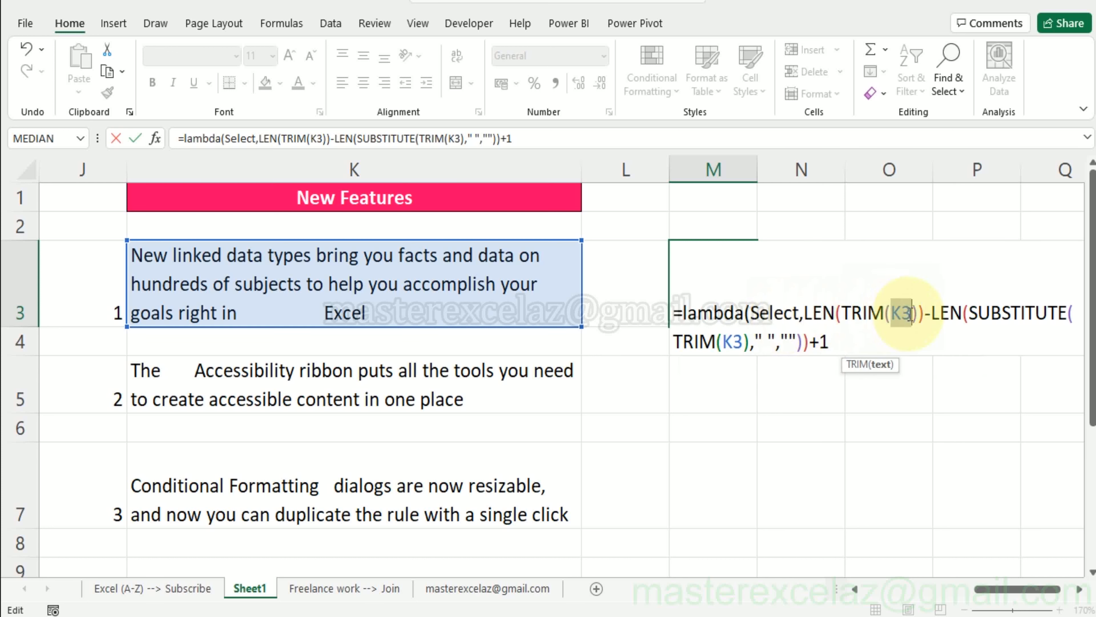
text(Select)
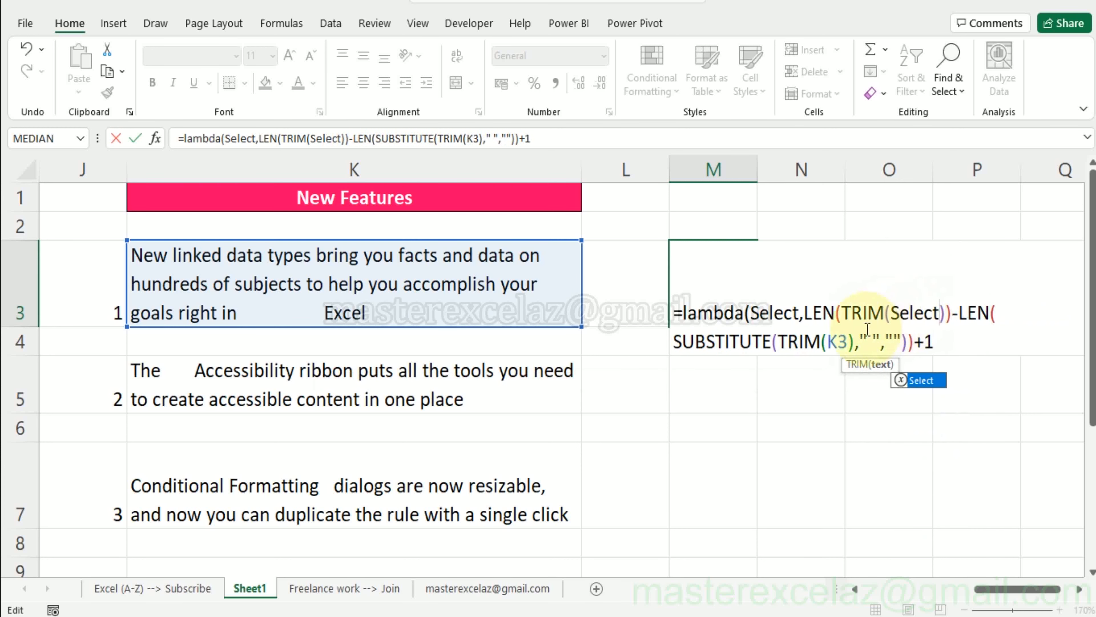
drag(830, 341, 846, 342)
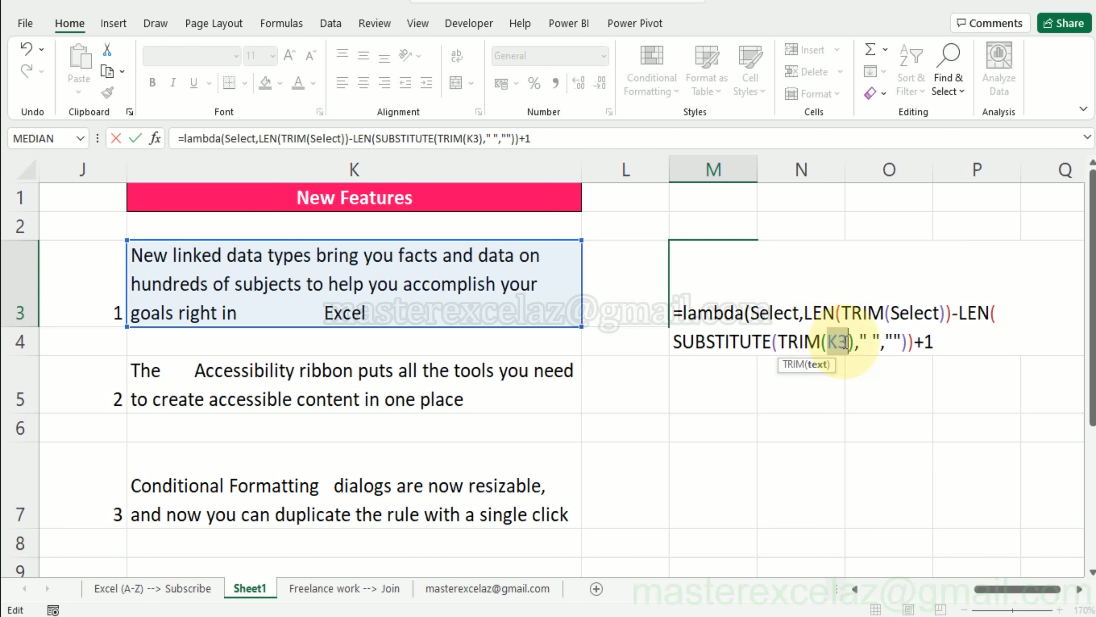
text(Select)
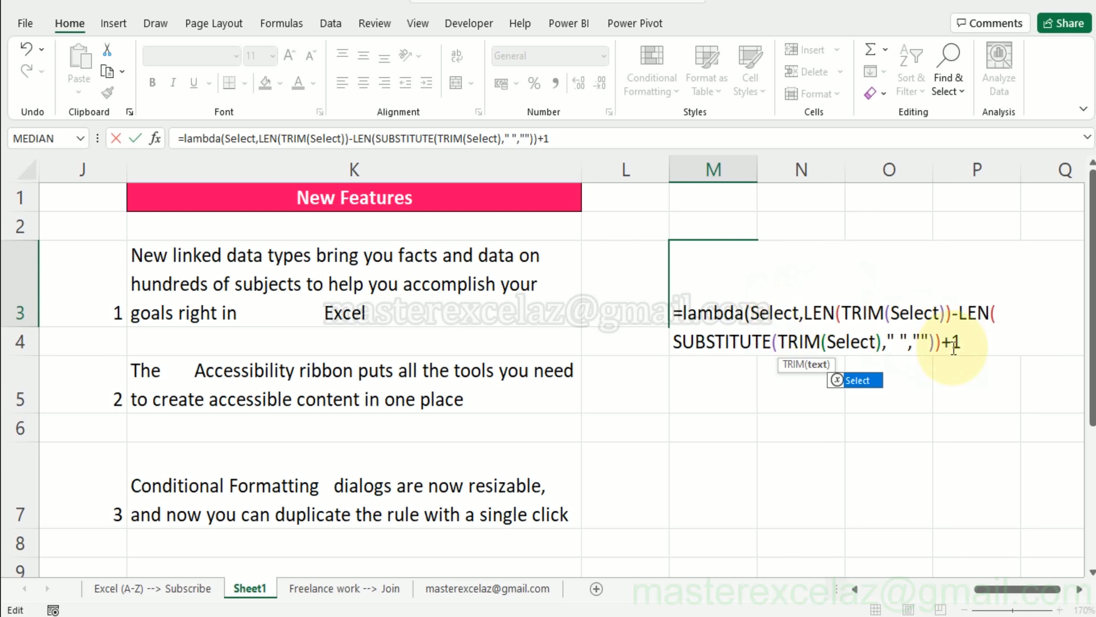
click(977, 343)
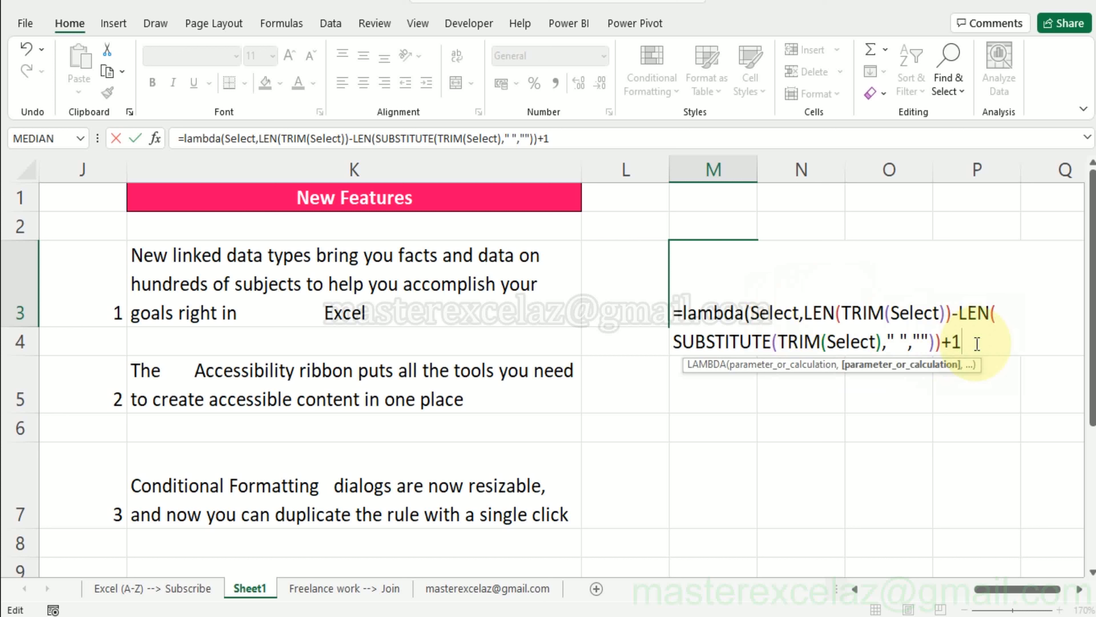
text())
key(Return)
key(Up)
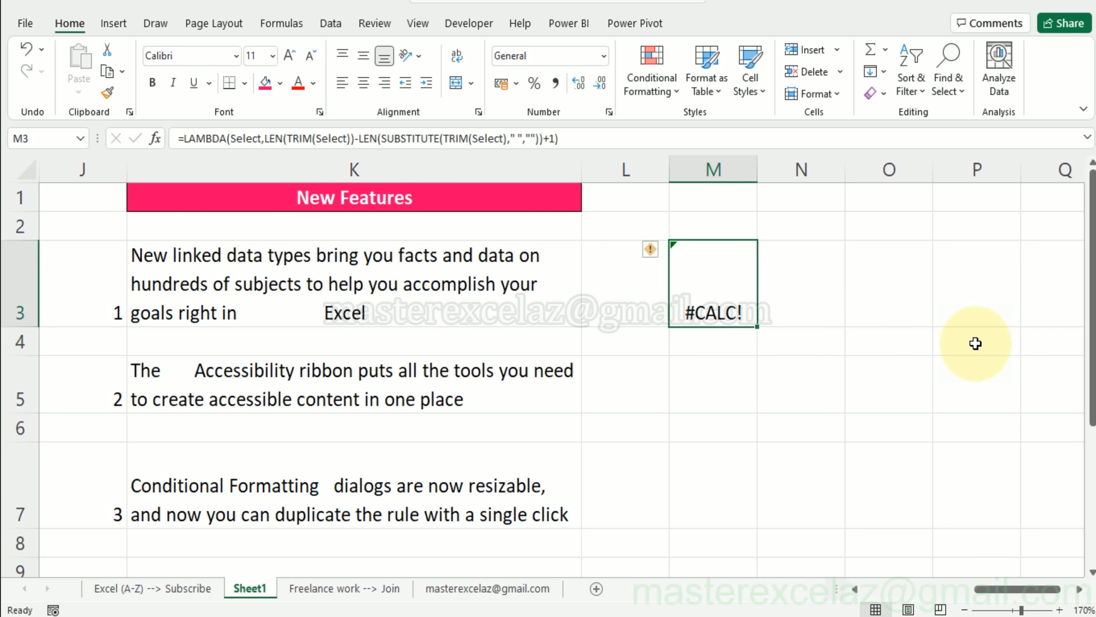
- Cut the entire LAMBDA formula out of M3 and leave the cell empty
double_click(715, 298)
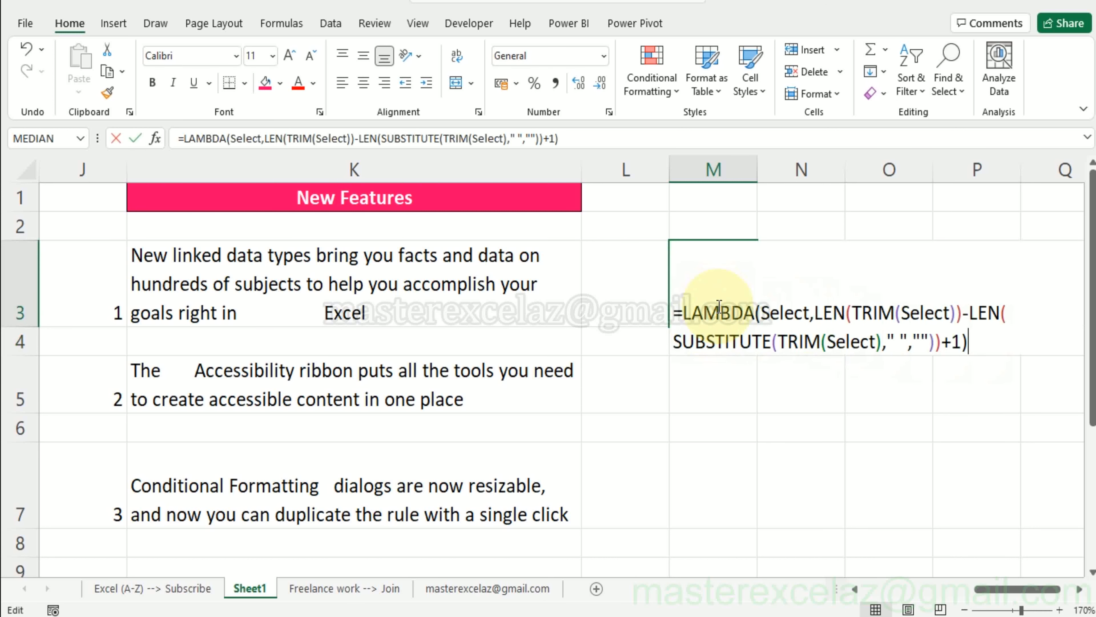
drag(674, 316, 1007, 372)
key(Delete)
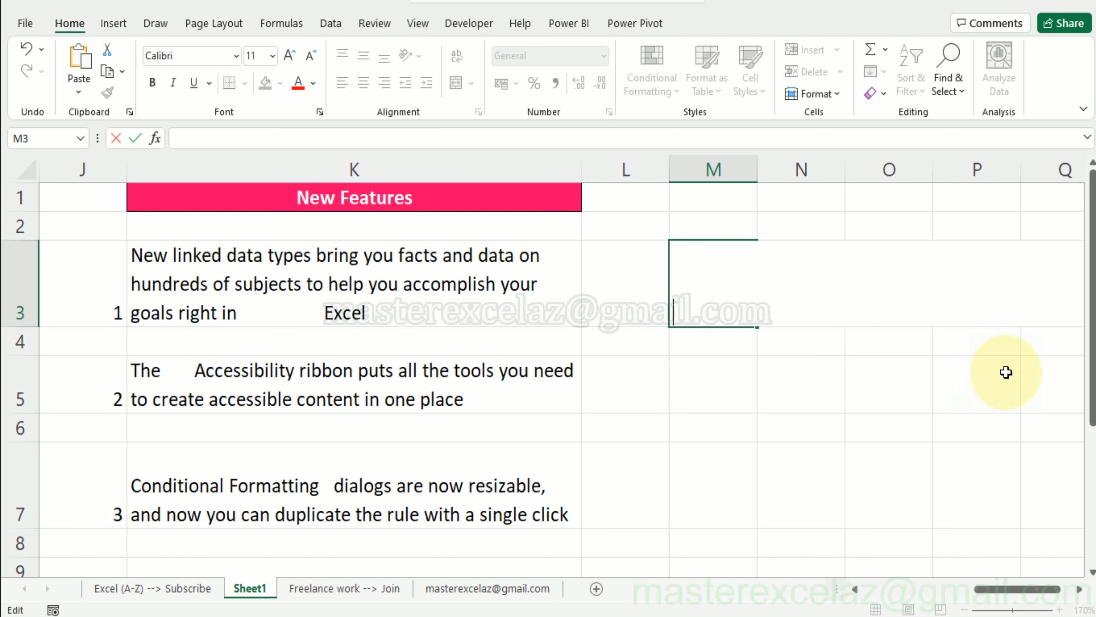
key(Return)
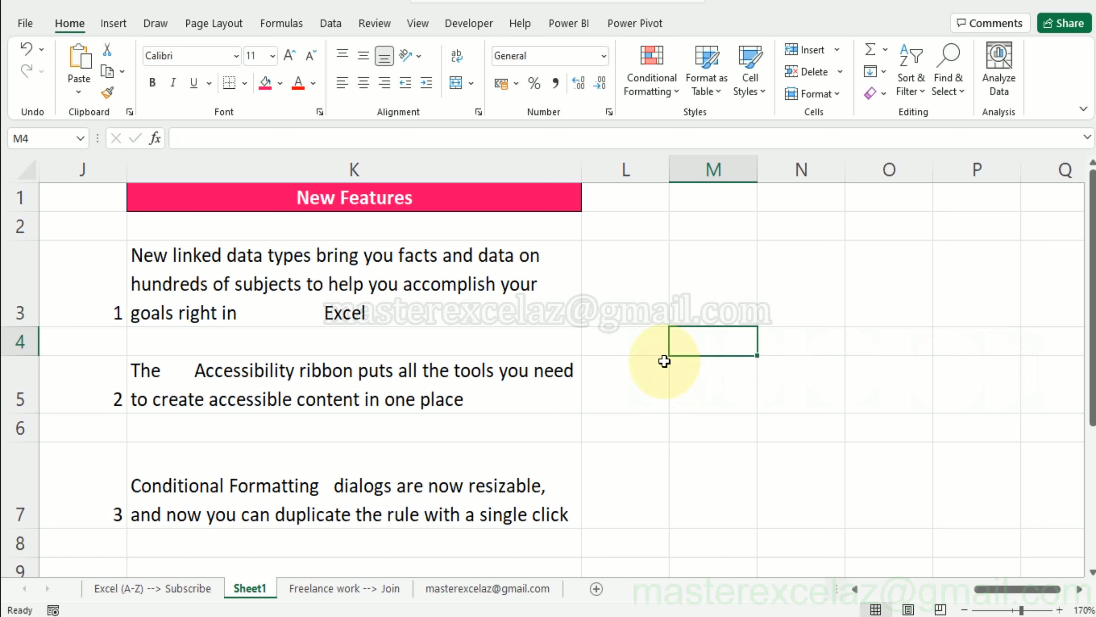
- Start defining a new workbook name called AllCount
click(294, 26)
click(545, 50)
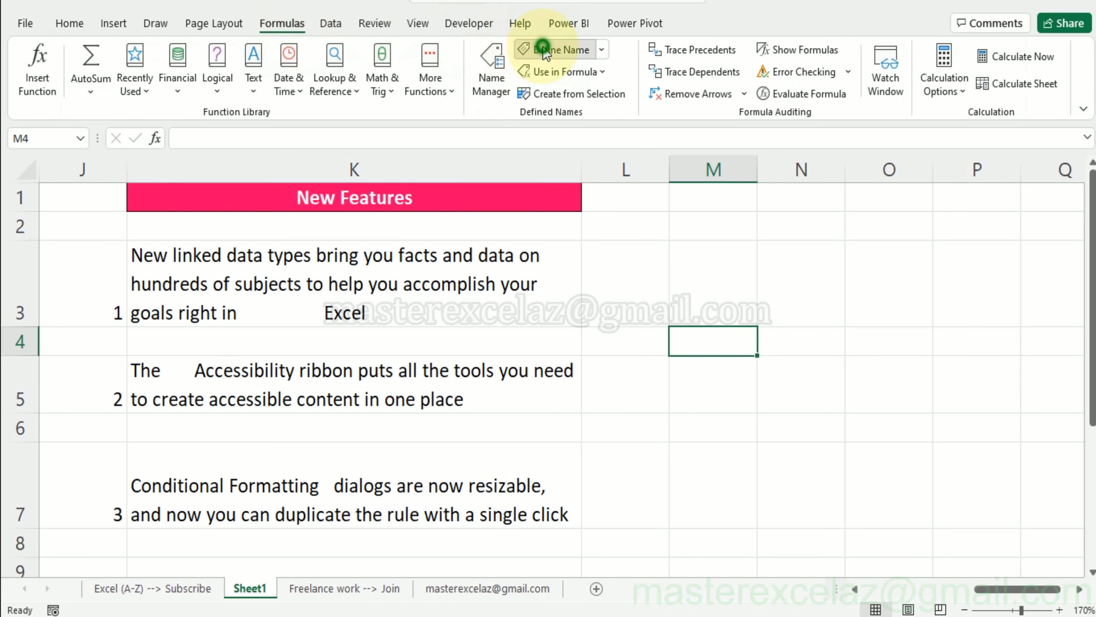
text(Count)
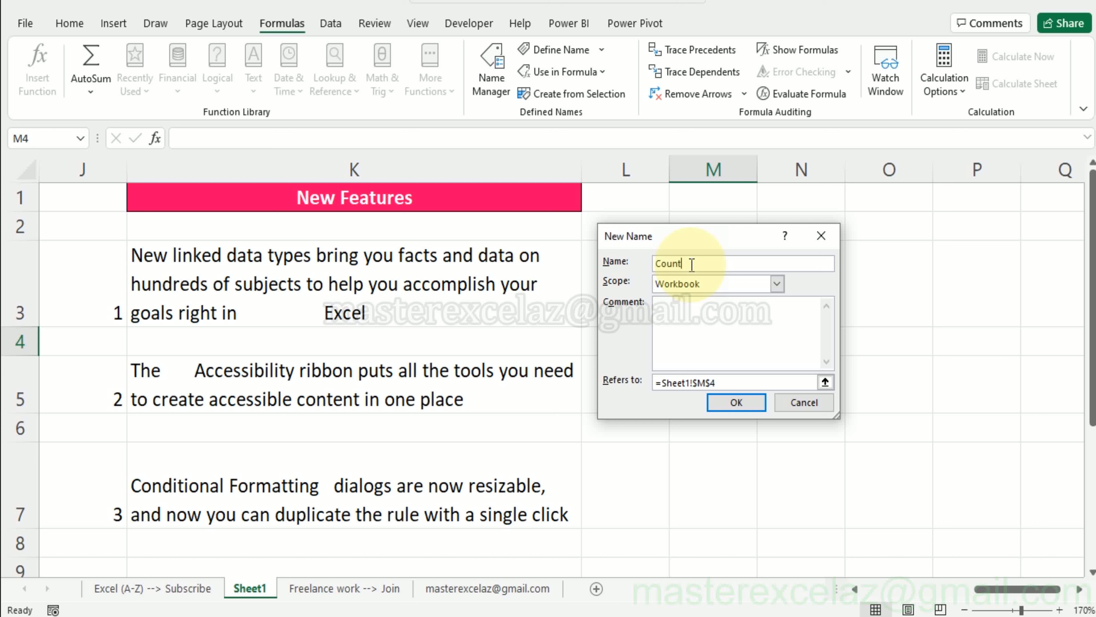
click(658, 264)
click(657, 264)
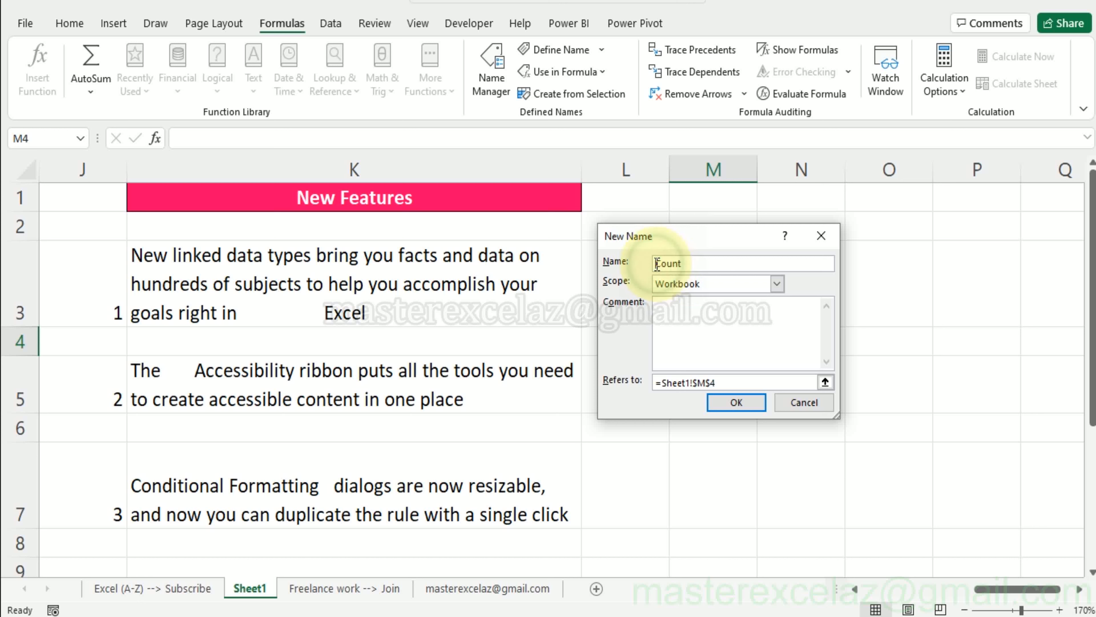
click(657, 263)
text(All)
- Replace the new name's cell reference with the cut LAMBDA formula
key(Tab)
key(Tab)
key(Tab)
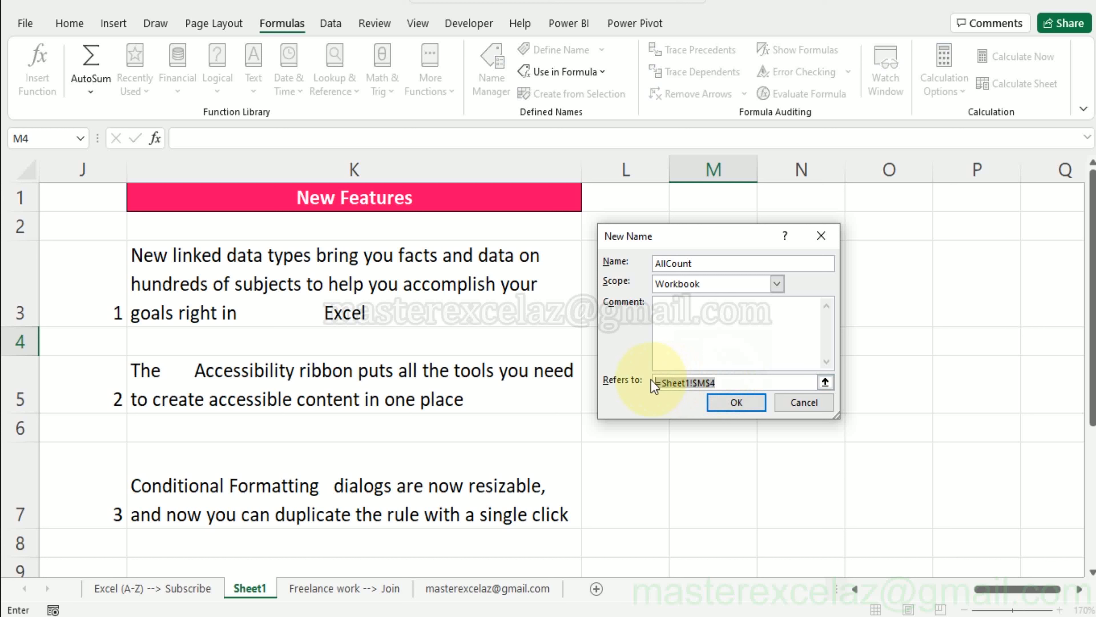
key(ctrl+v)
click(653, 382)
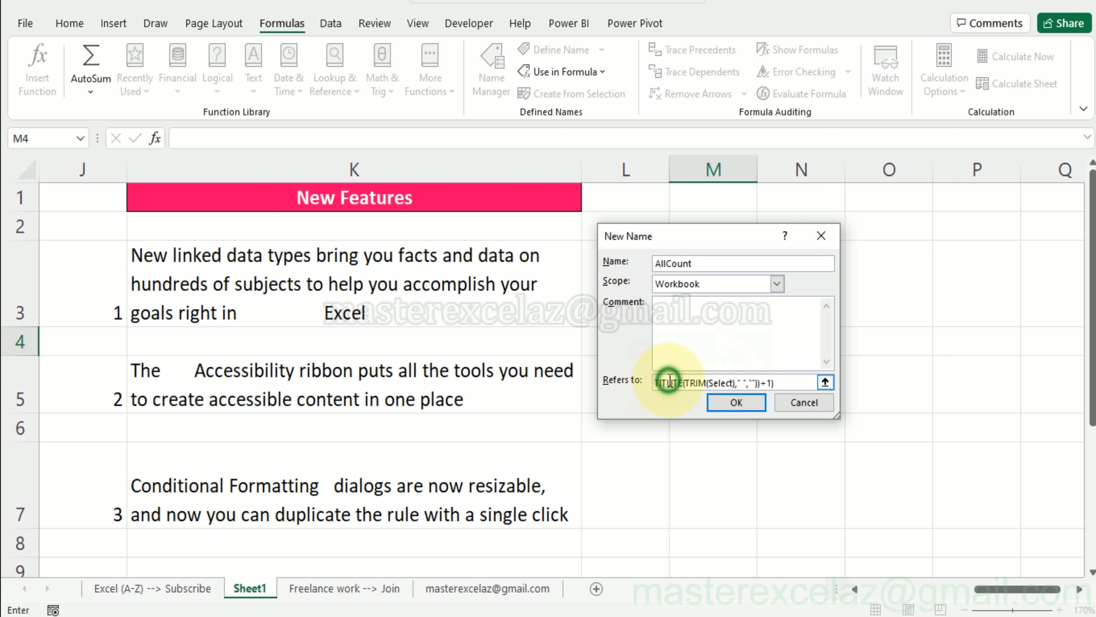
- Add the comment "Remove Excess spaces if have any and count all words" and create the AllCount name
click(683, 315)
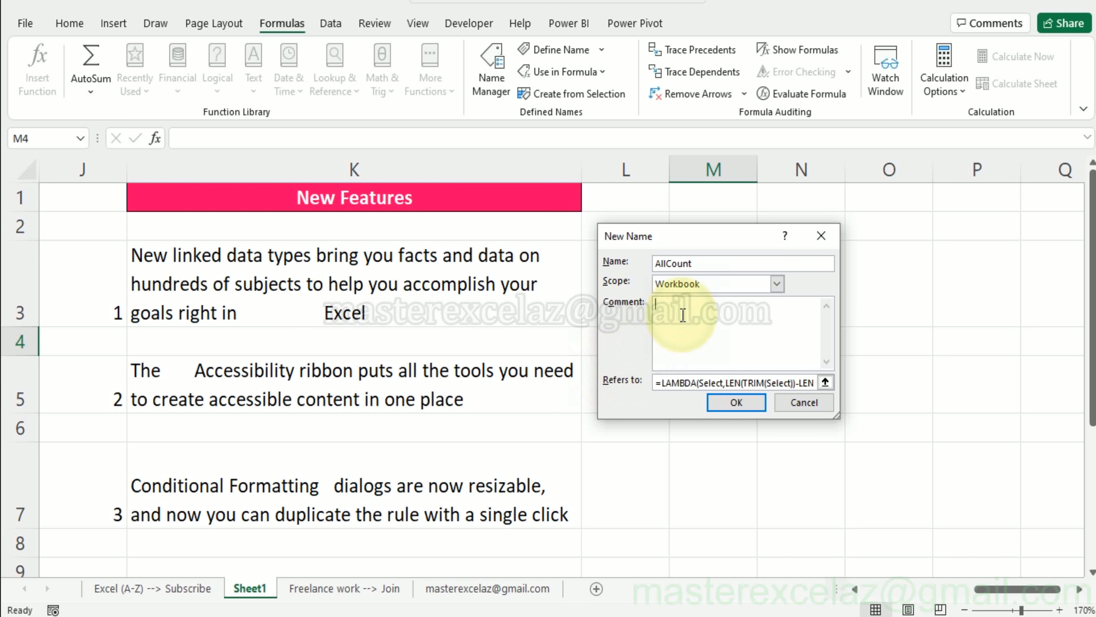
text(Remove Excess spaces if have any and count all words)
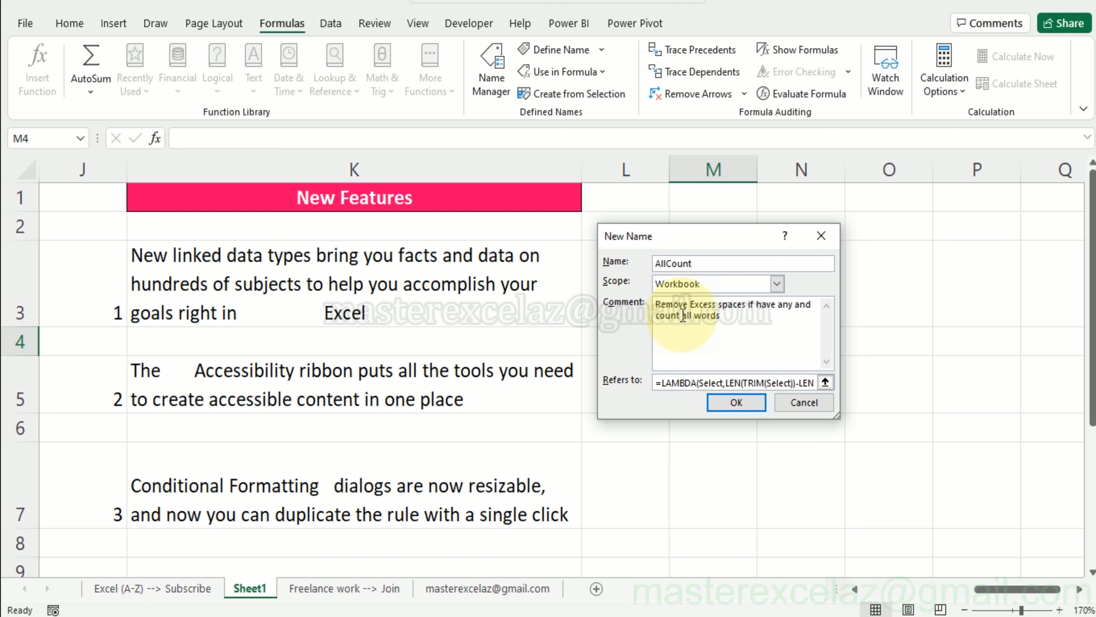
click(716, 394)
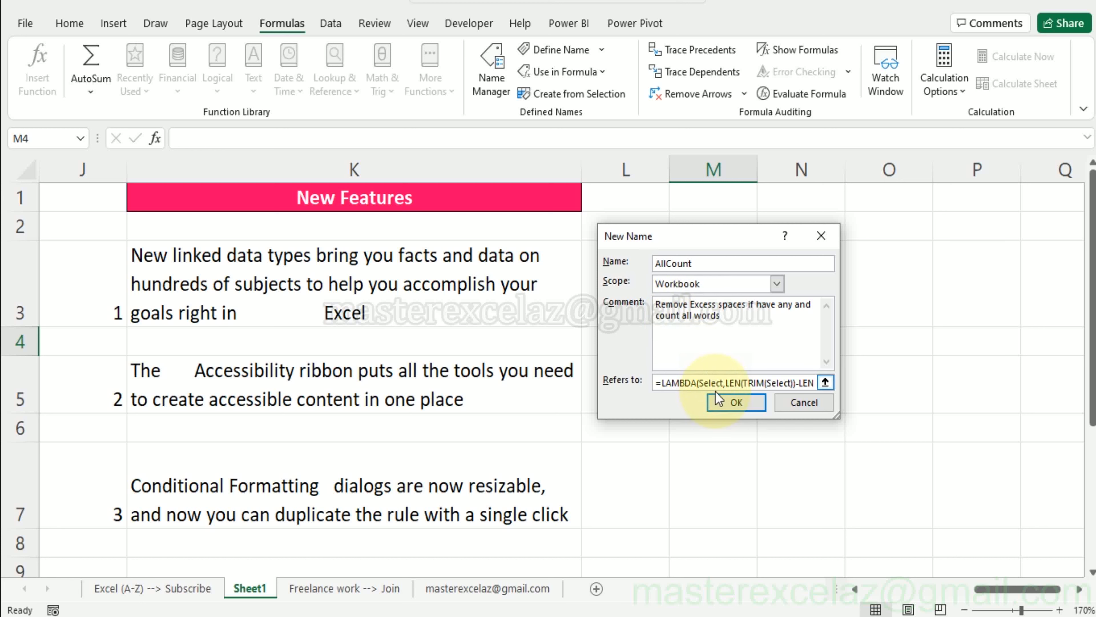
click(718, 399)
- Enter =AllCount(K3) in L3 using the new custom function
click(626, 298)
text(=all)
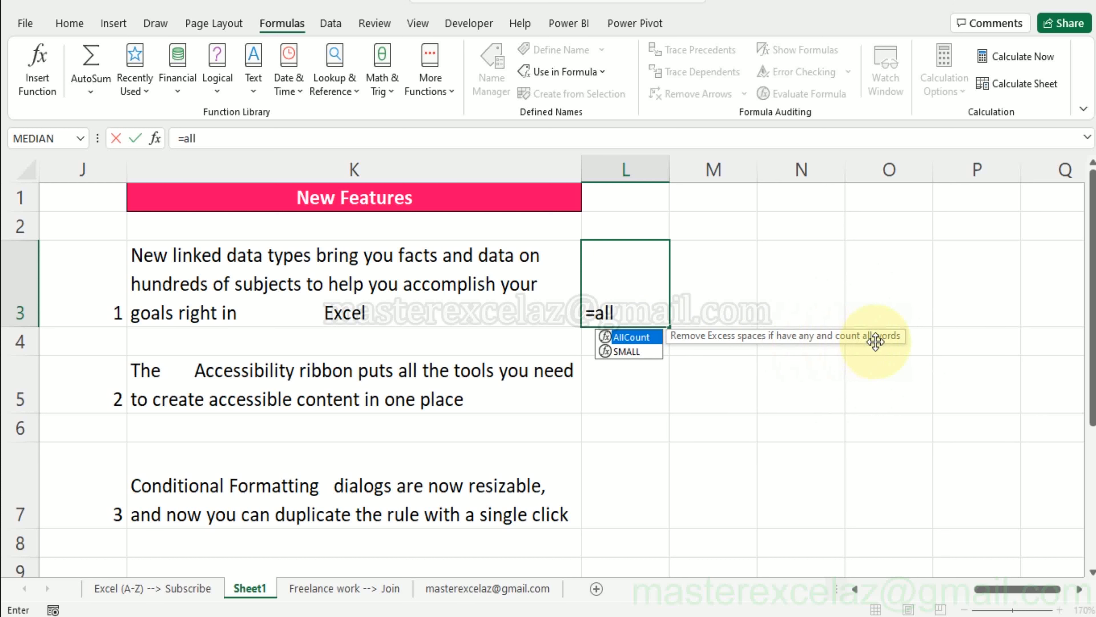
double_click(643, 338)
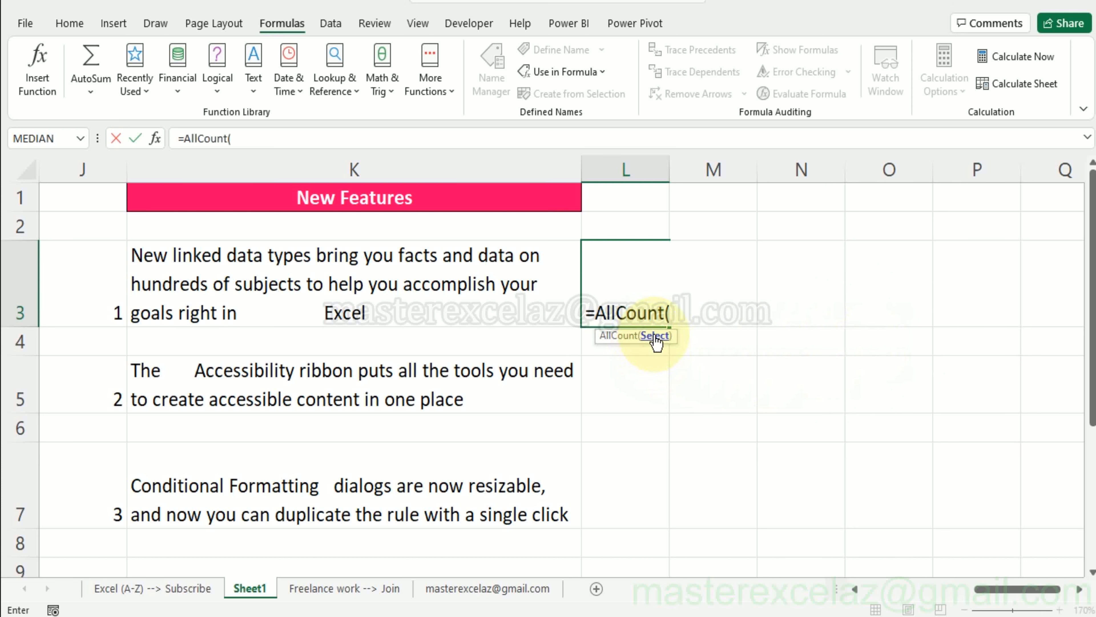
click(422, 279)
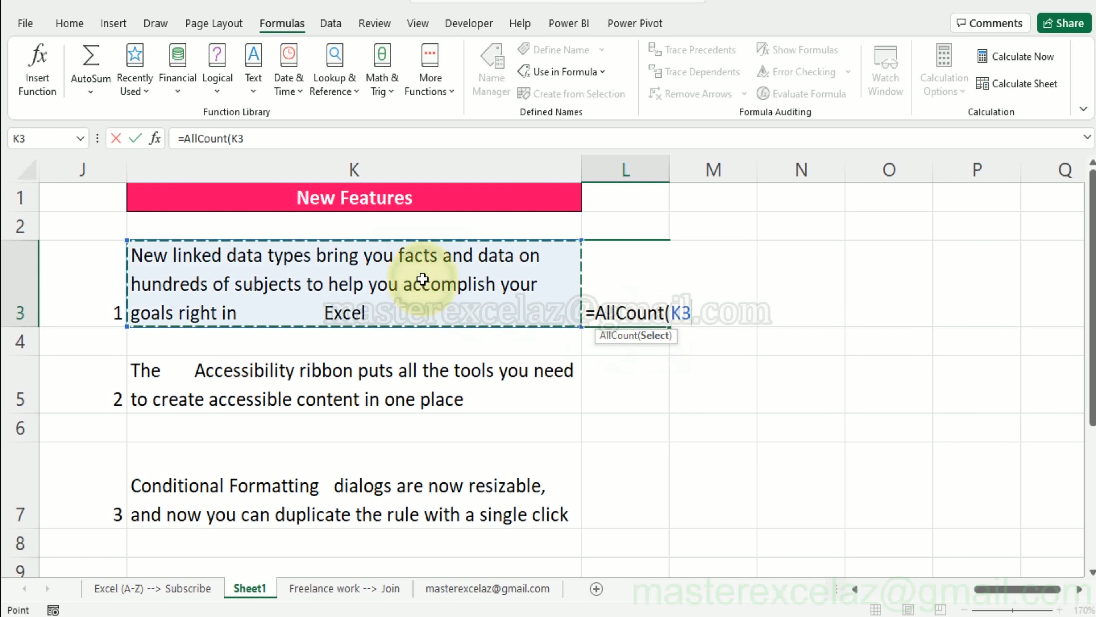
text())
key(Return)
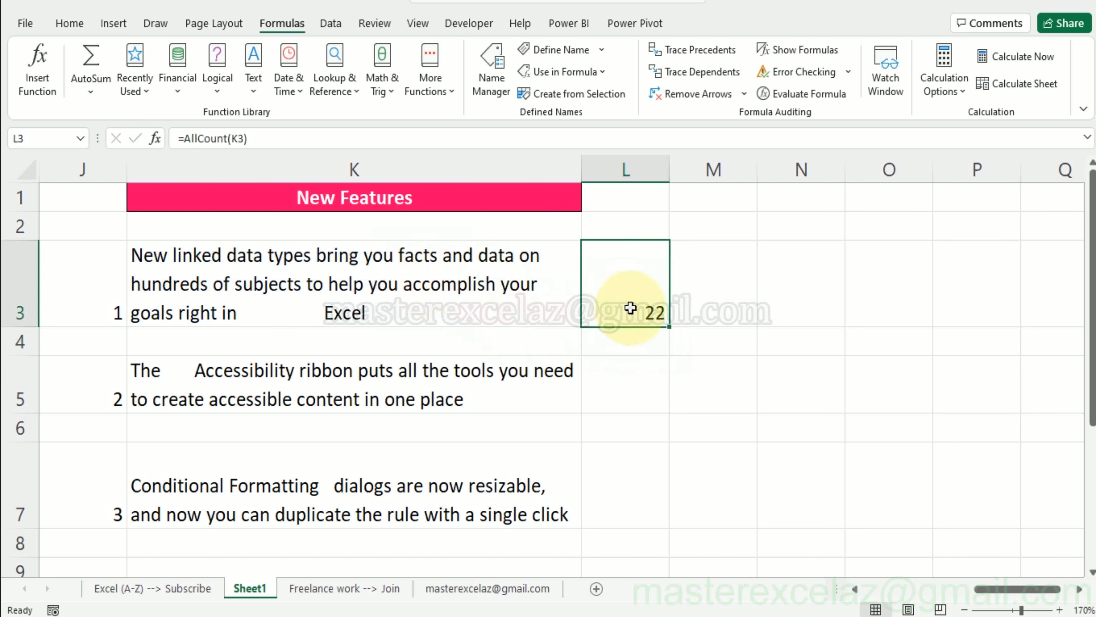
- Copy the AllCount formula from L3 to L5 and L7
click(633, 308)
key(ctrl+c)
key(Down)
key(Down)
key(Return)
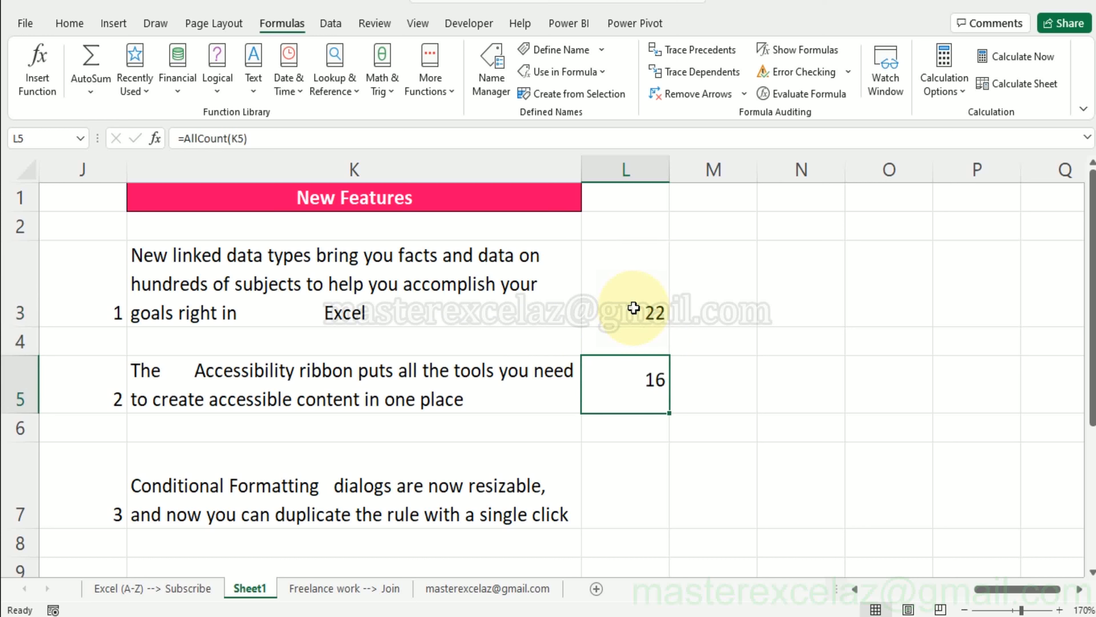
key(ctrl+c)
key(Down)
key(Down)
key(Return)
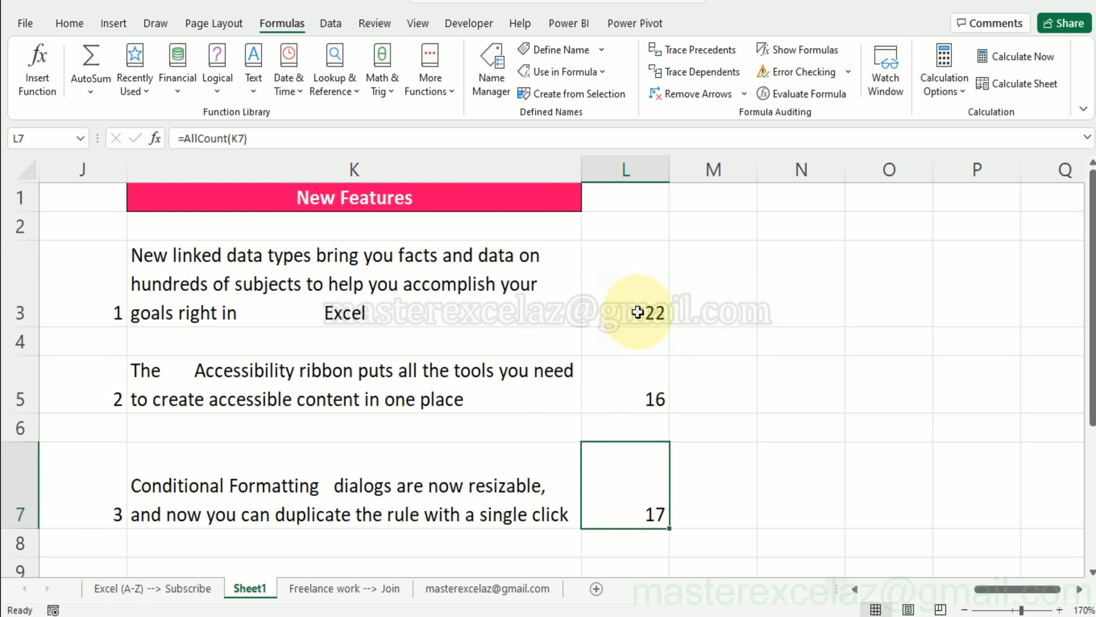
- Inspect the AllCount formulas in L7, L5 and L3 to check which cells they reference
key(F2)
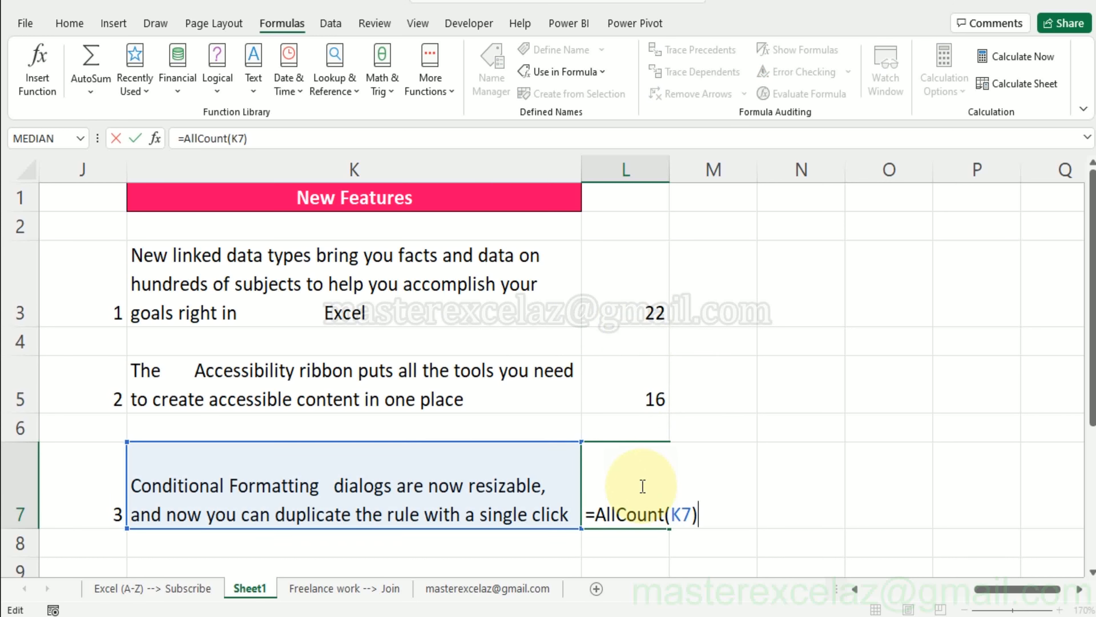
key(Escape)
key(Up)
key(Up)
key(F2)
key(Escape)
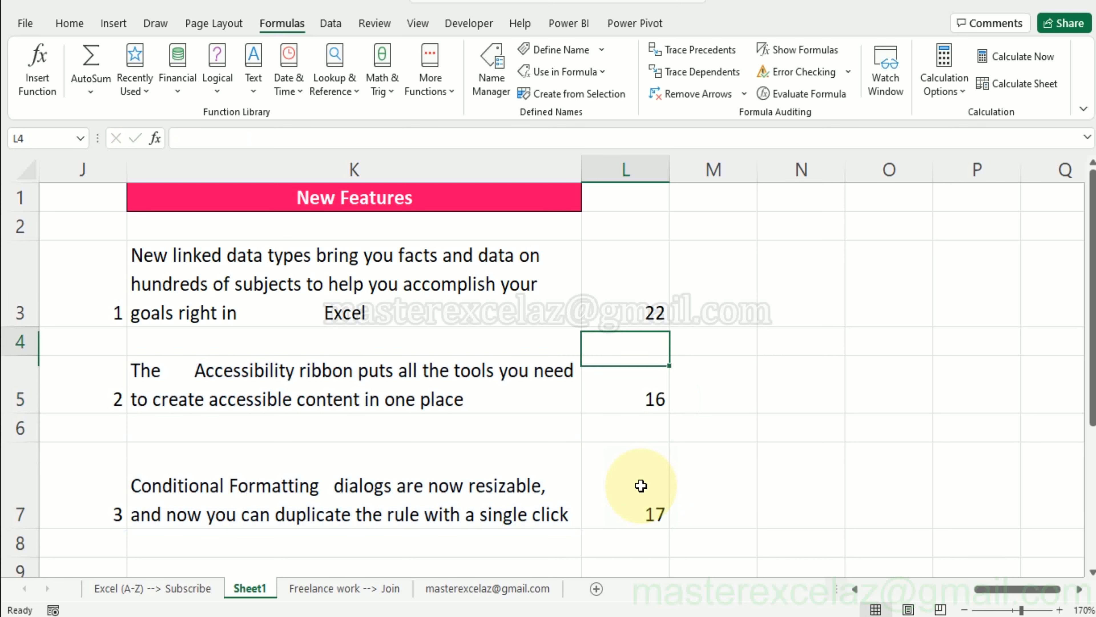
key(Up)
key(Up)
key(F2)
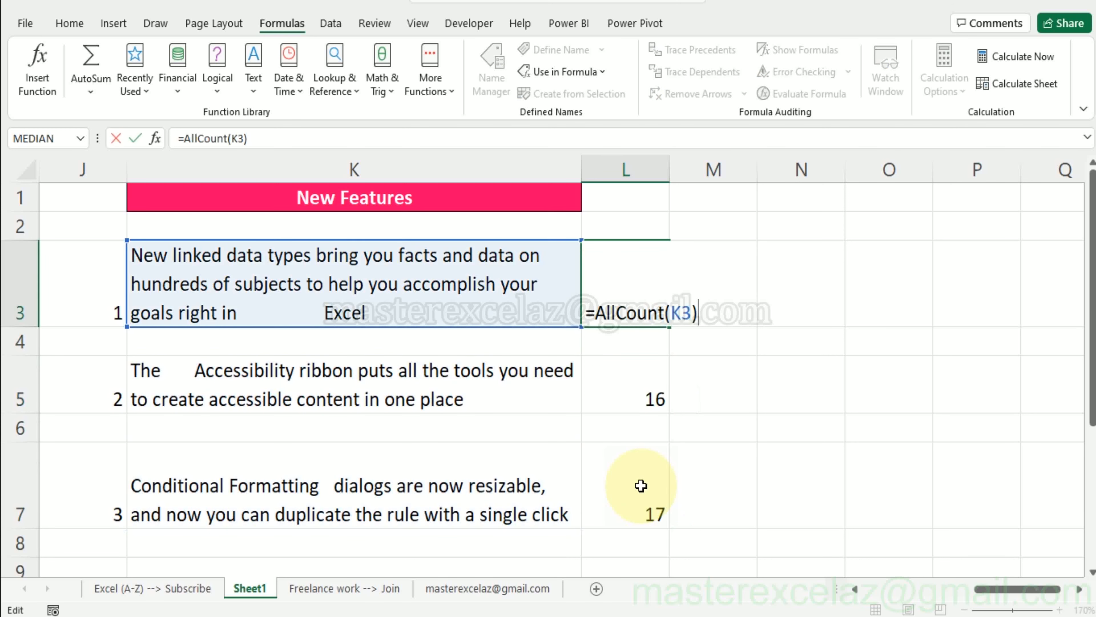
key(Escape)
key(Down)
key(Down)
key(F2)
key(Escape)
key(Down)
key(Down)
- Copy the full LAMBDA formula from the AllCount definition in Name Manager and close it without changes
click(491, 69)
double_click(566, 221)
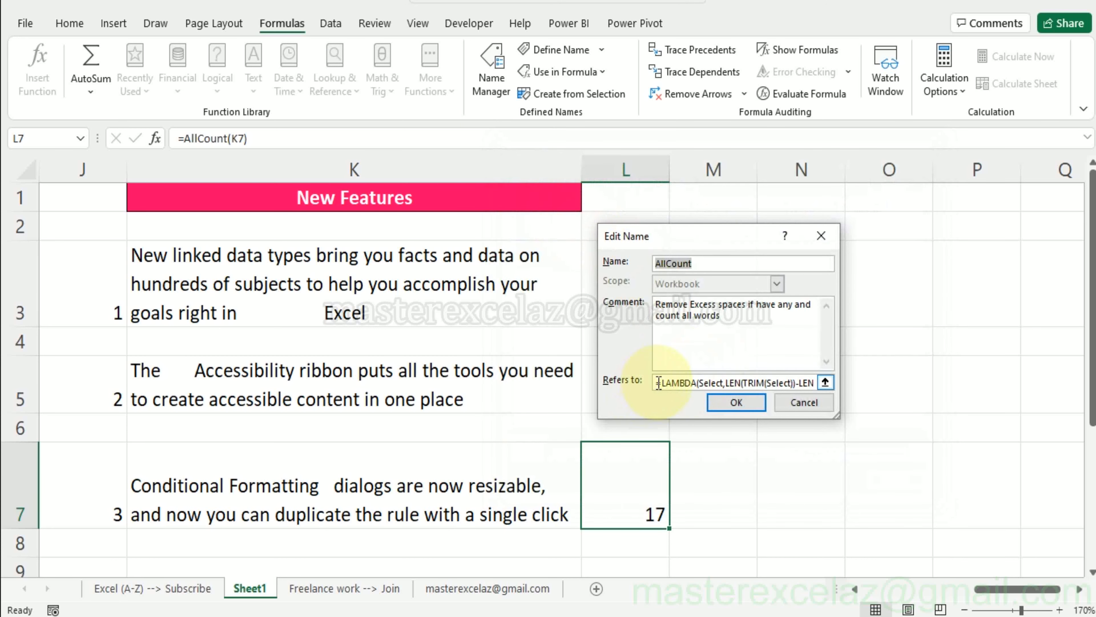
drag(659, 382, 836, 406)
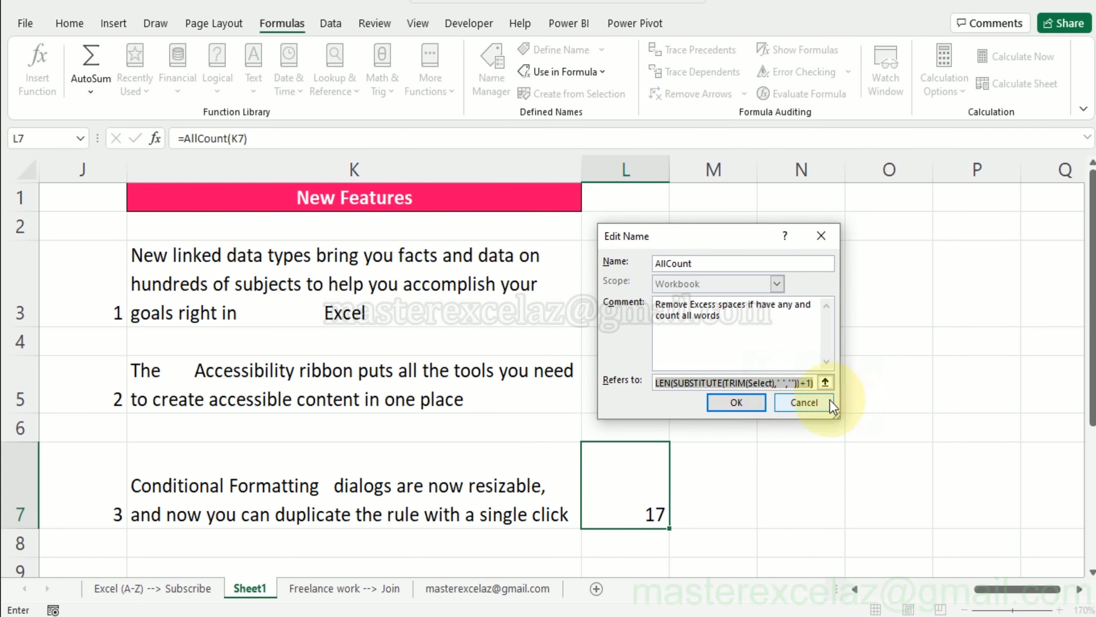
click(820, 400)
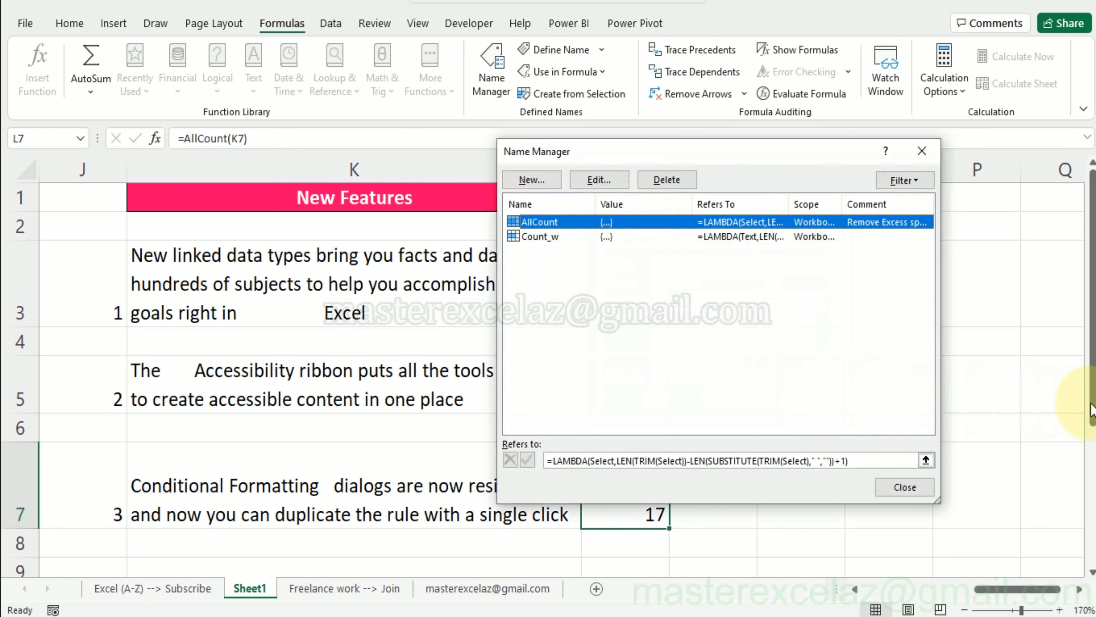
click(914, 492)
- Paste the copied LAMBDA formula into K10 and commit it
drag(1093, 380, 1094, 415)
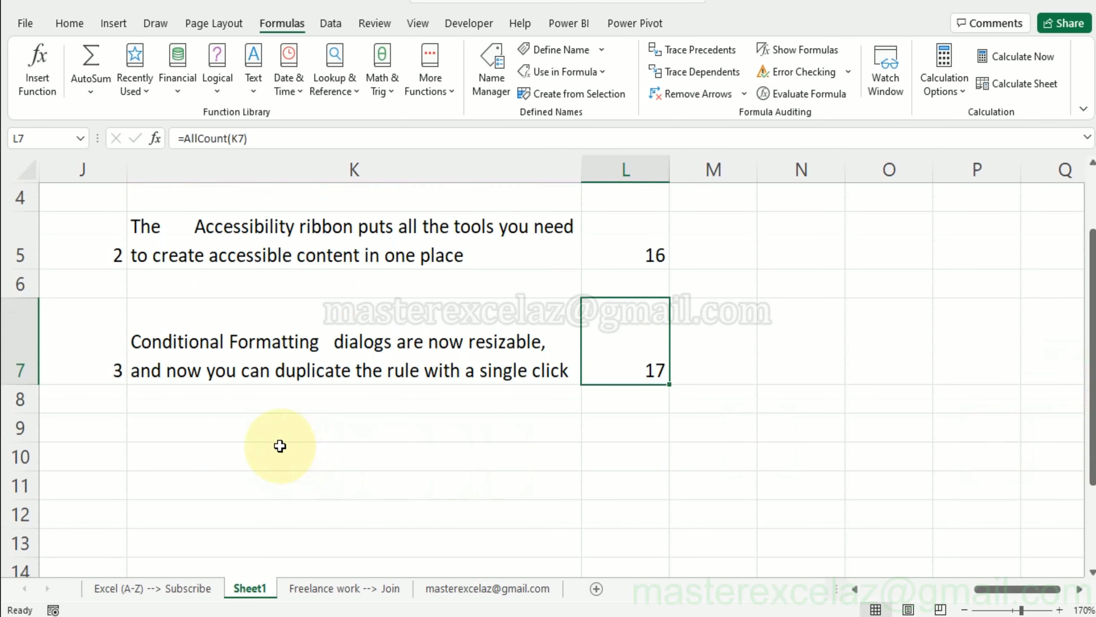
click(280, 446)
key(ctrl+v)
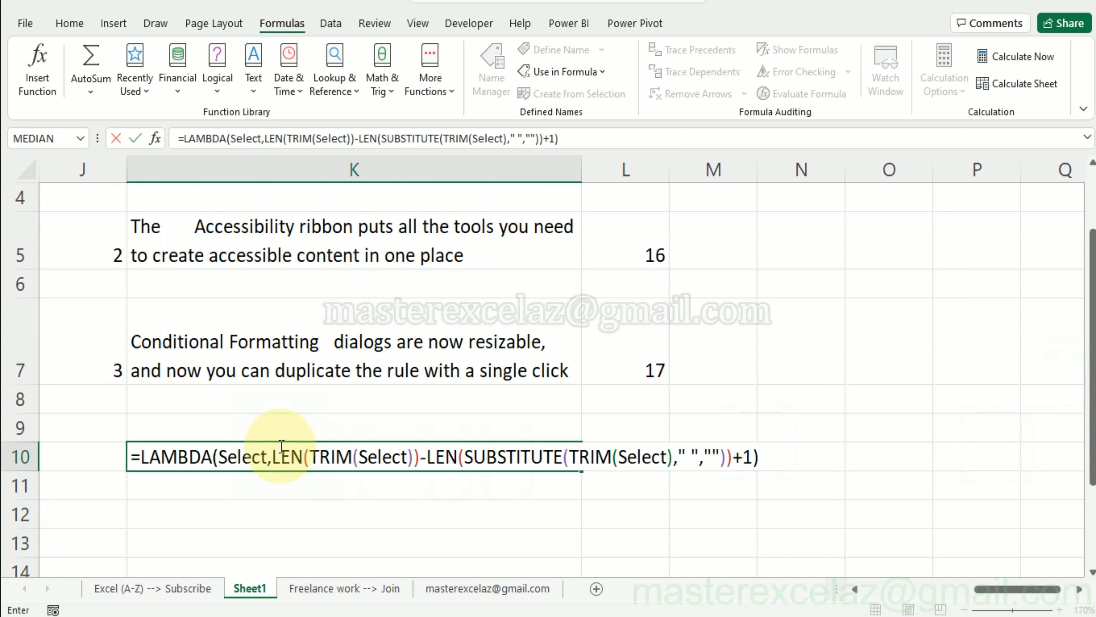
key(Return)
- Remove the leading equals sign from K10 so the LAMBDA formula is stored as plain text
click(282, 446)
key(F2)
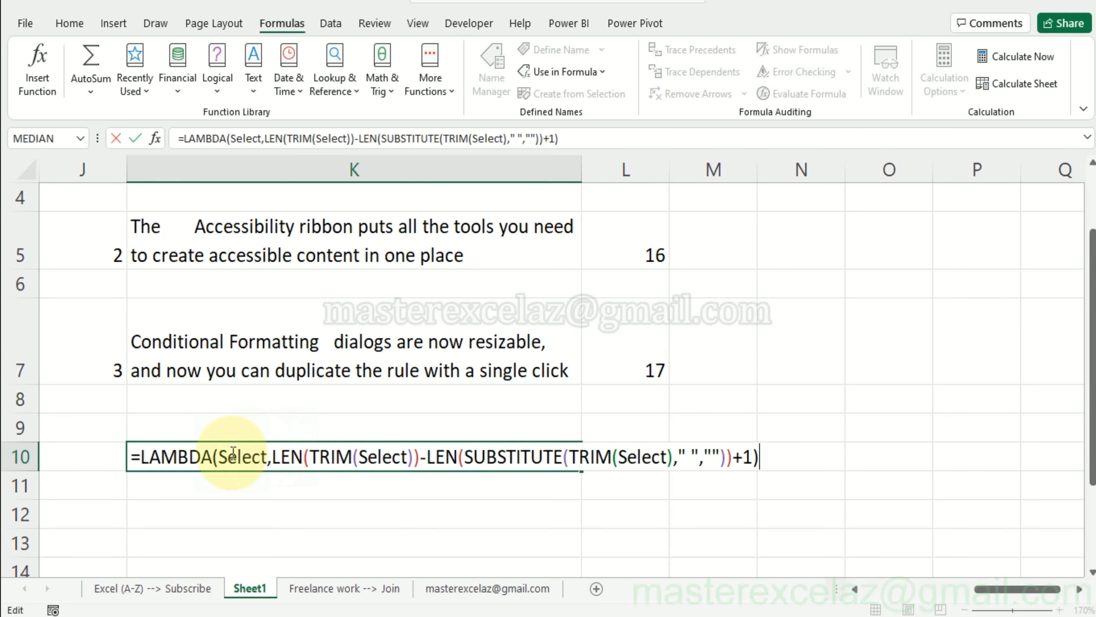
key(Home)
key(Delete)
key(Return)
click(281, 456)
- Turn on screen annotation and draw a red rectangle around the LAMBDA text in row 10
key(ctrl+alt+d)
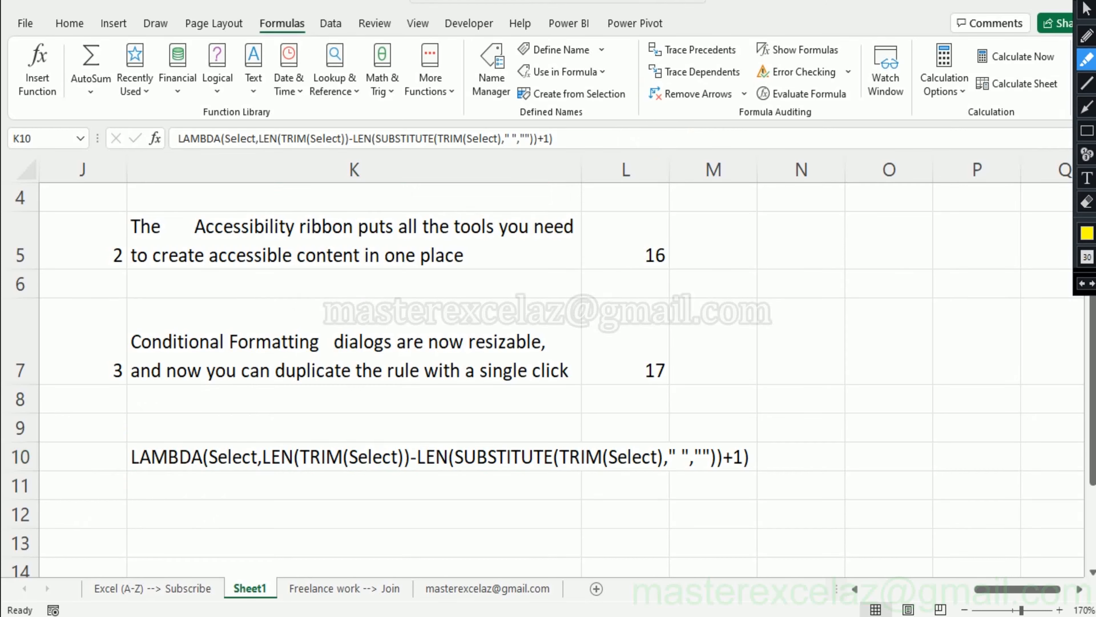
click(1087, 130)
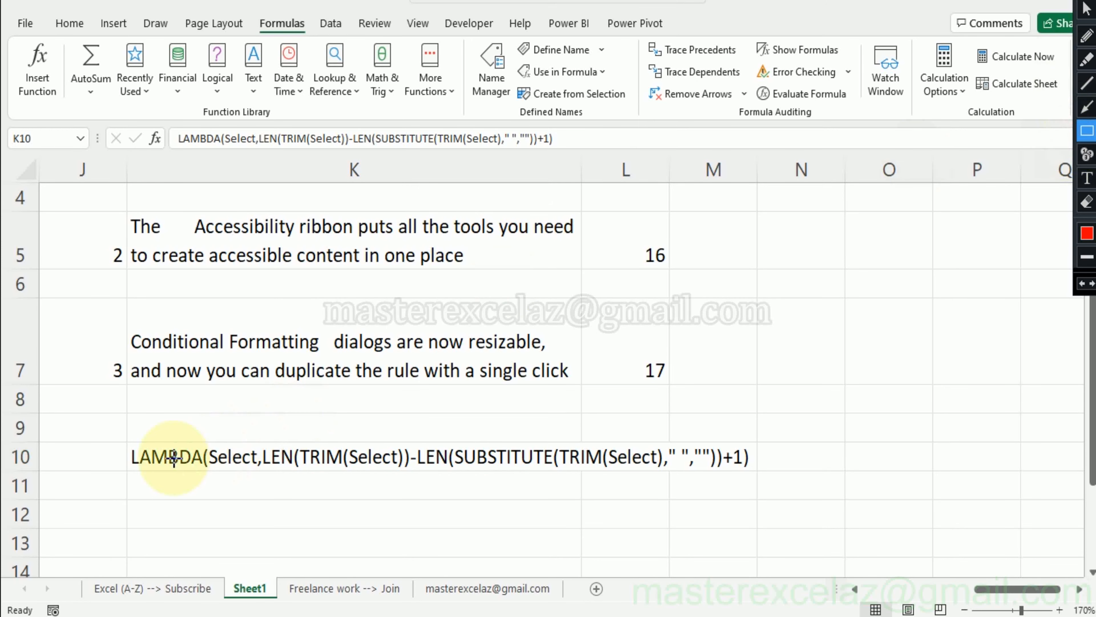
drag(121, 437, 617, 497)
drag(684, 515, 775, 484)
- Highlight the three occurrences of Select in the K10 text in yellow, then clear the annotations and leave annotation mode
click(1087, 60)
drag(214, 459, 245, 458)
drag(356, 458, 385, 457)
drag(615, 458, 644, 456)
key(ctrl)
key(ctrl)
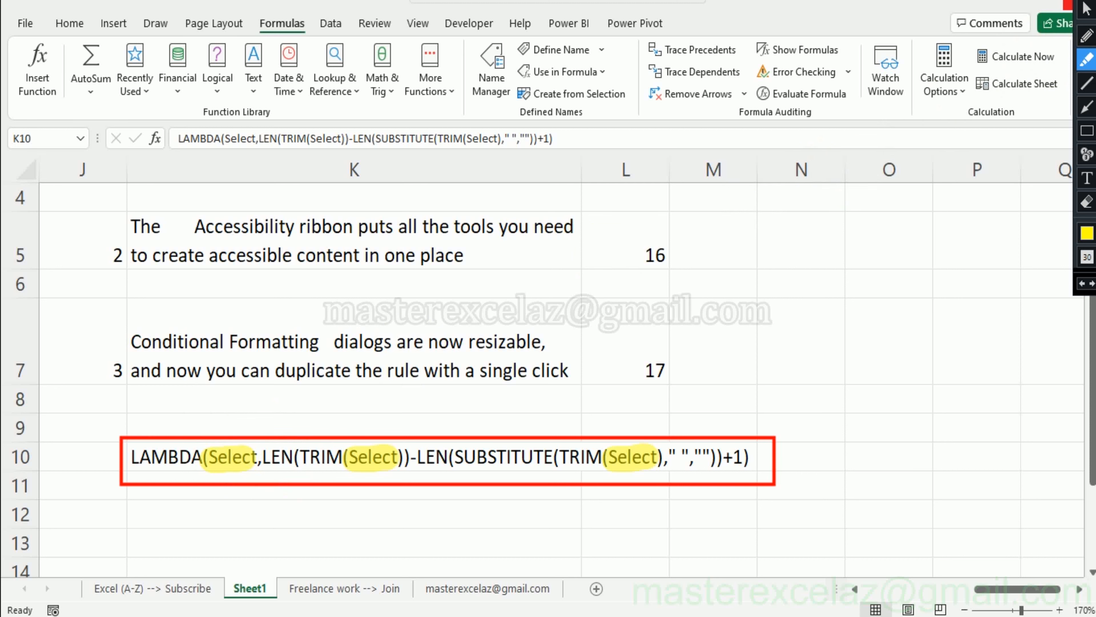
key(Escape)
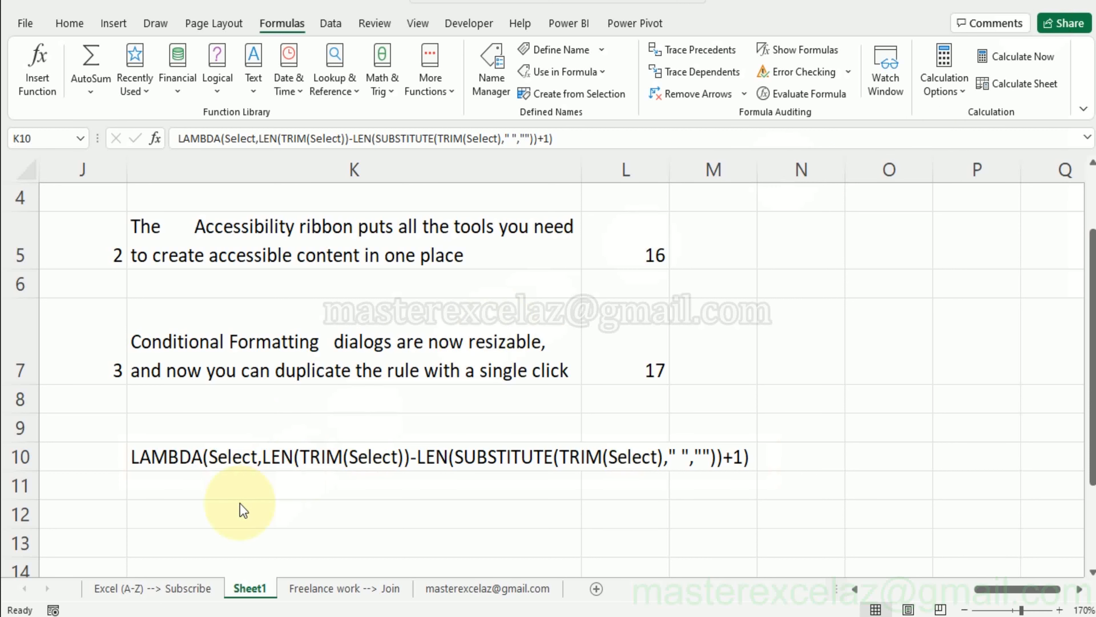